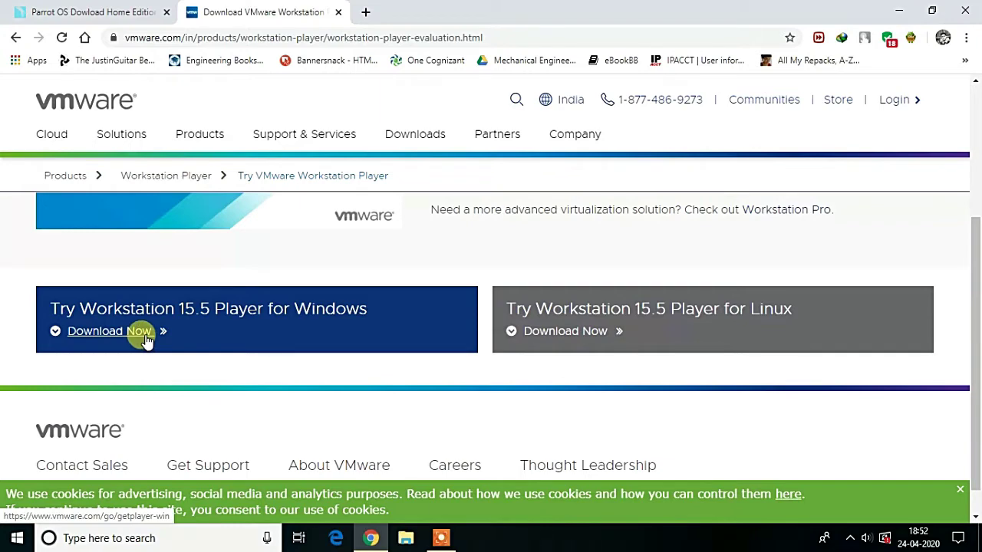
Start and cancel the Workstation 15.5 Player for Windows download, then minimize Chrome.
{"action": "left_click", "coordinate": [173, 325]}
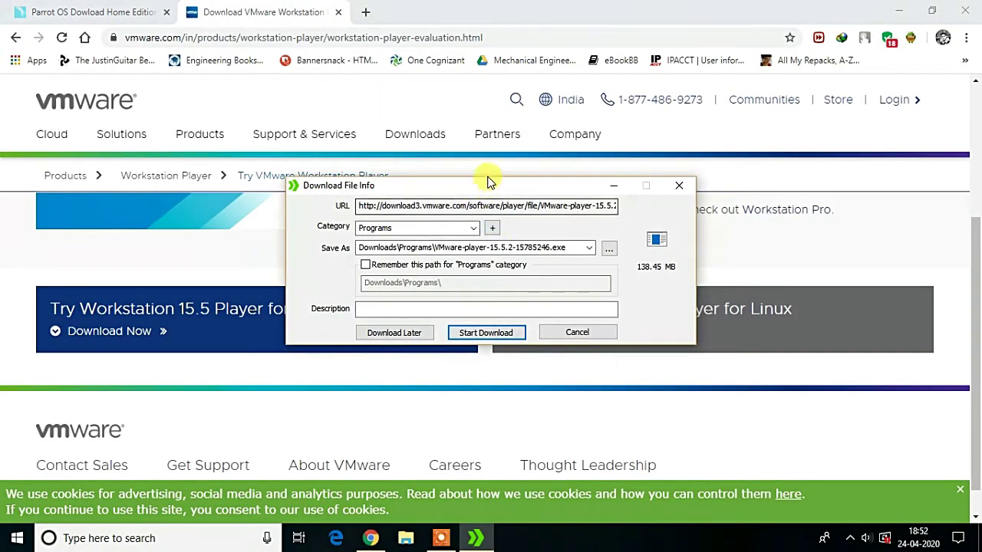
{"action": "left_click_drag", "start_coordinate": [460, 178], "coordinate": [373, 128]}
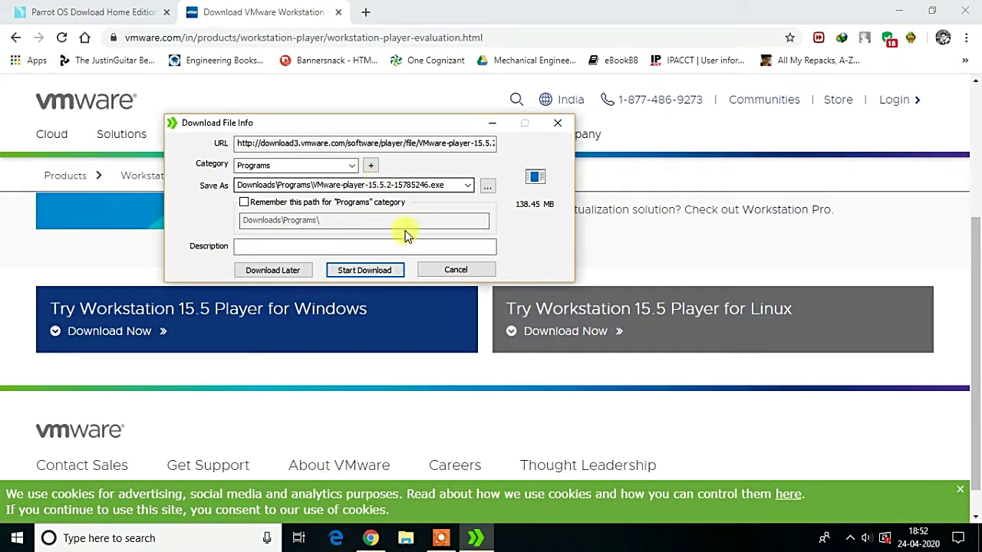
{"action": "left_click", "coordinate": [428, 270]}
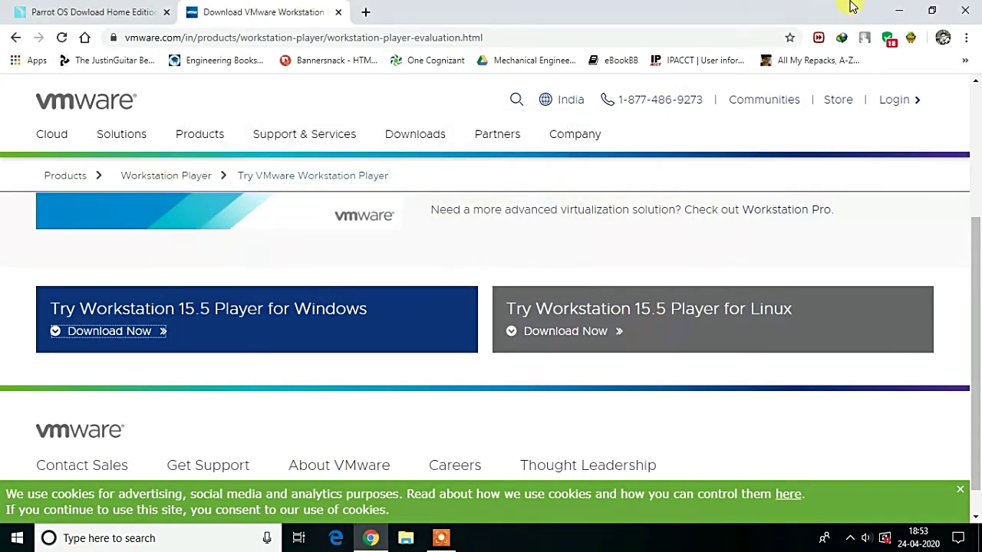
{"action": "left_click", "coordinate": [897, 9]}
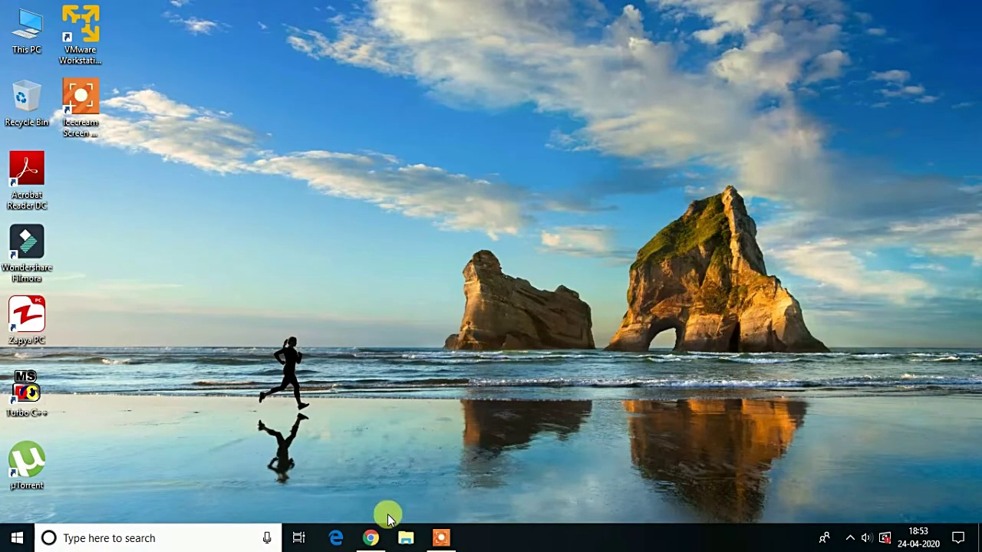
Start, then cancel, the Parrot Security KDE ISO direct download from parrotsec.org, then minimize Chrome.
{"action": "left_click", "coordinate": [370, 537]}
{"action": "left_click", "coordinate": [88, 12]}
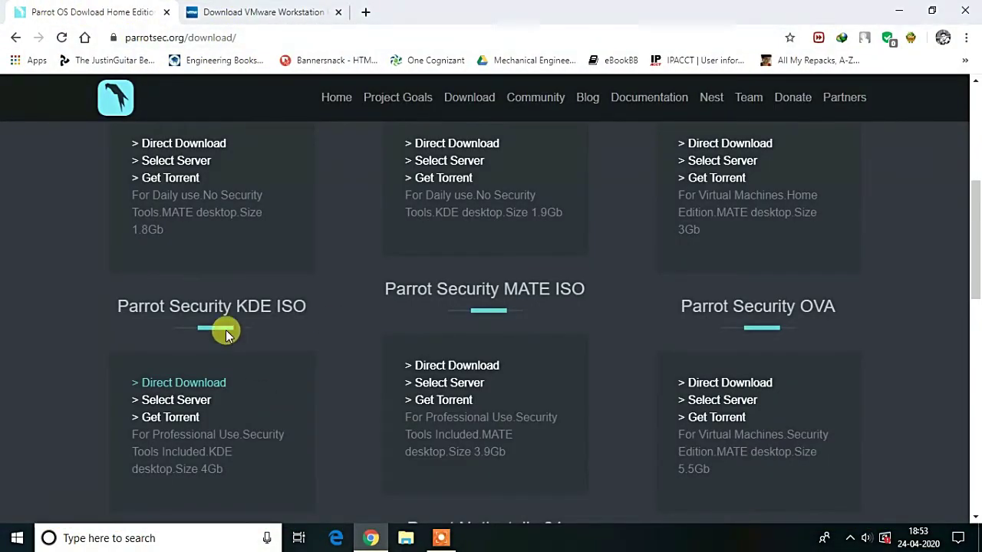
{"action": "scroll", "coordinate": [225, 329], "scroll_direction": "down", "scroll_amount": 1}
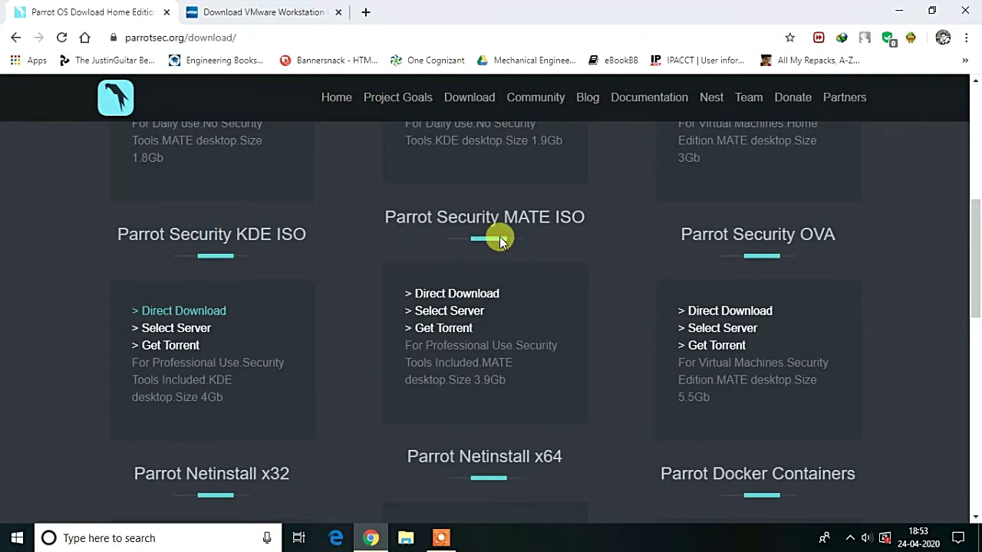
{"action": "left_click", "coordinate": [182, 316]}
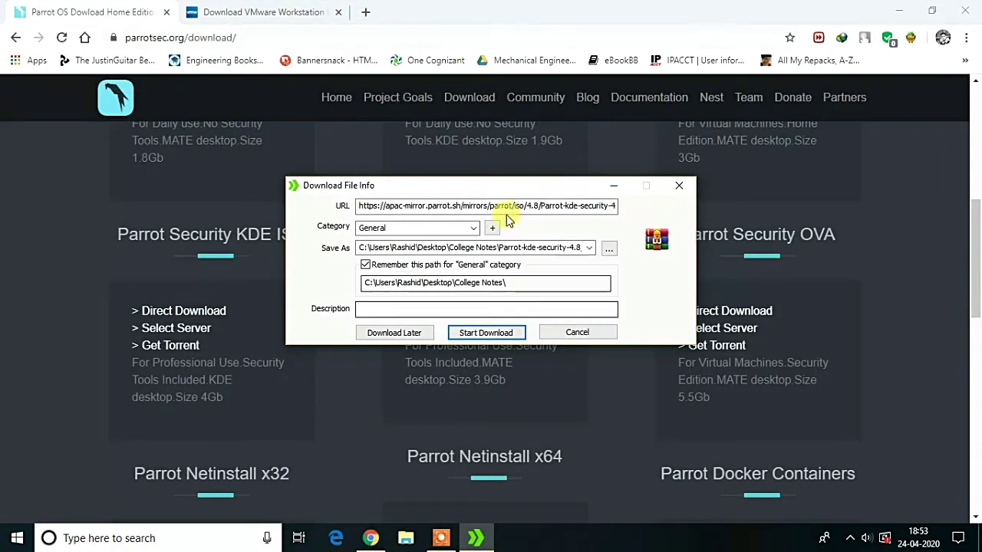
{"action": "left_click_drag", "start_coordinate": [489, 188], "coordinate": [388, 172]}
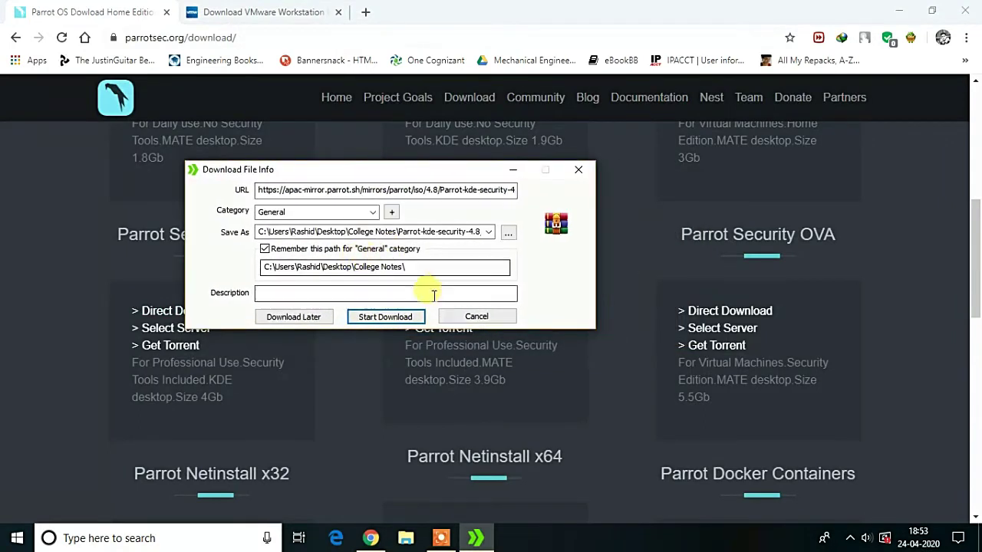
{"action": "left_click", "coordinate": [474, 318]}
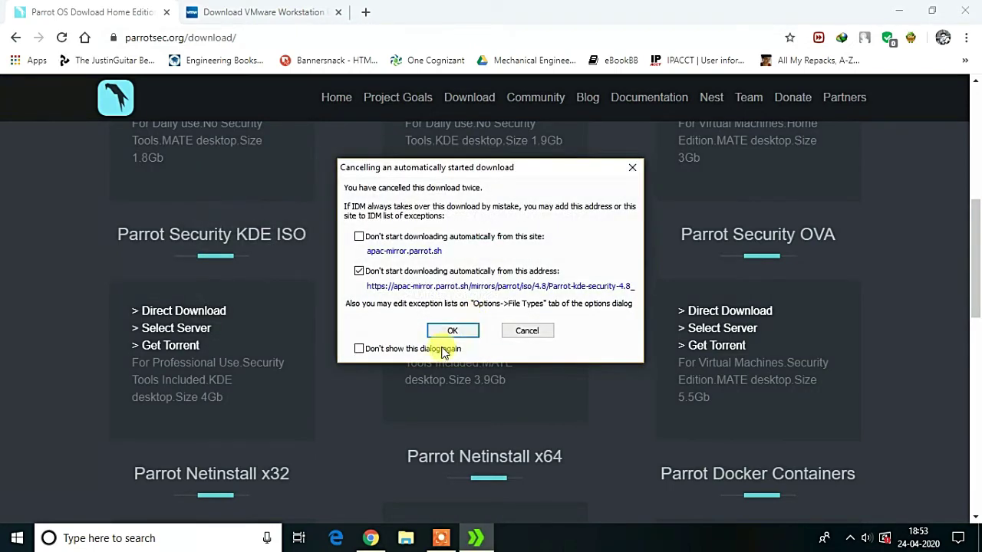
{"action": "left_click", "coordinate": [503, 335]}
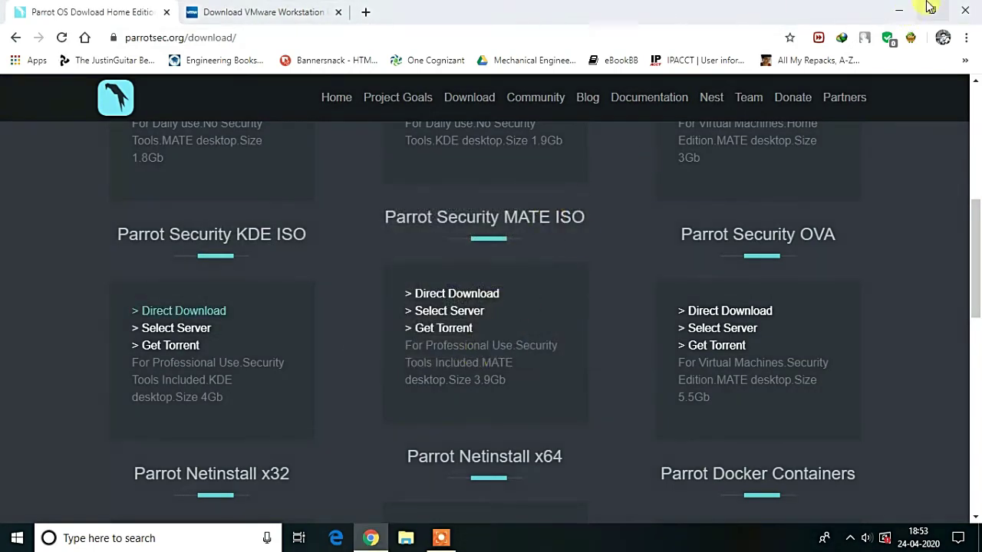
{"action": "left_click", "coordinate": [899, 10]}
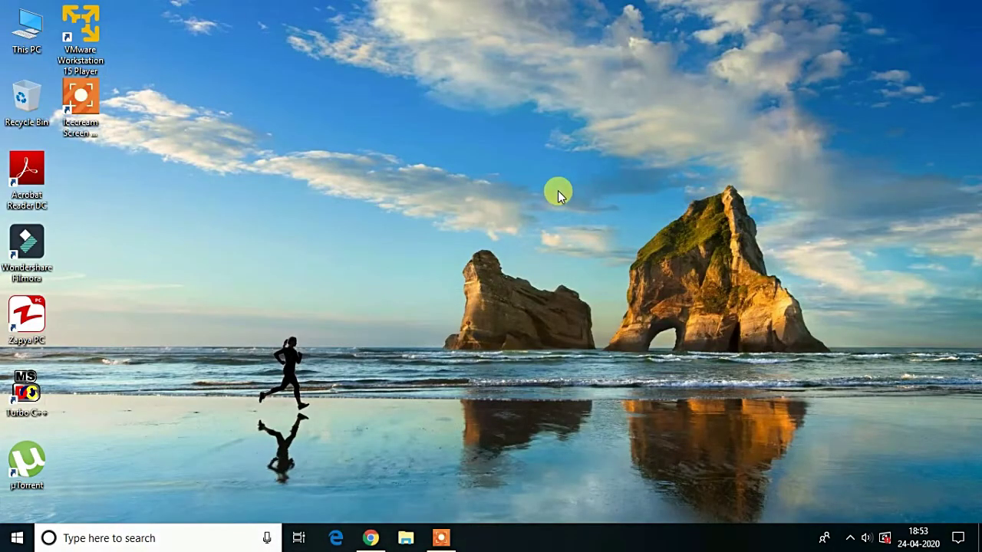
Launch VMware Workstation 15 Player and begin creating a new virtual machine.
{"action": "double_click", "coordinate": [80, 54]}
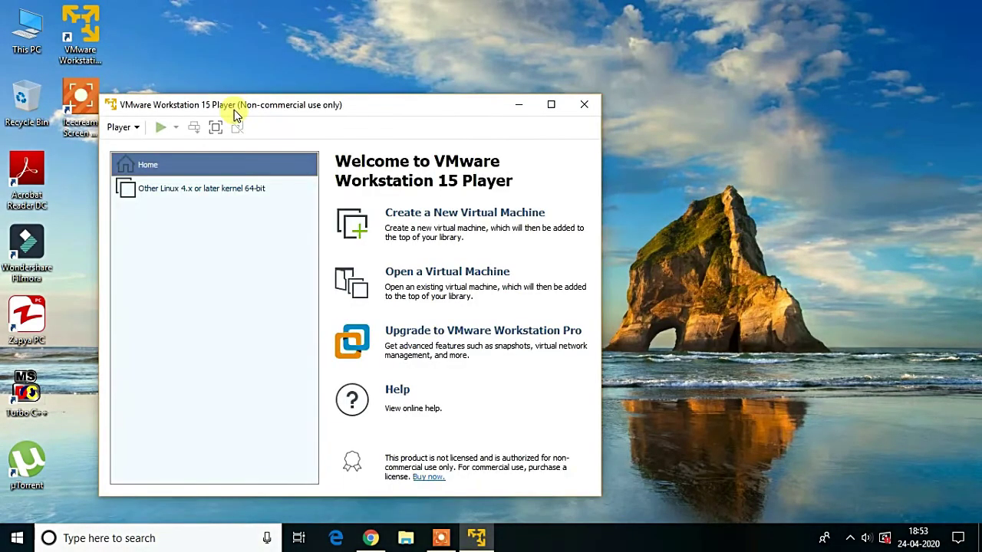
{"action": "left_click_drag", "start_coordinate": [237, 112], "coordinate": [313, 82]}
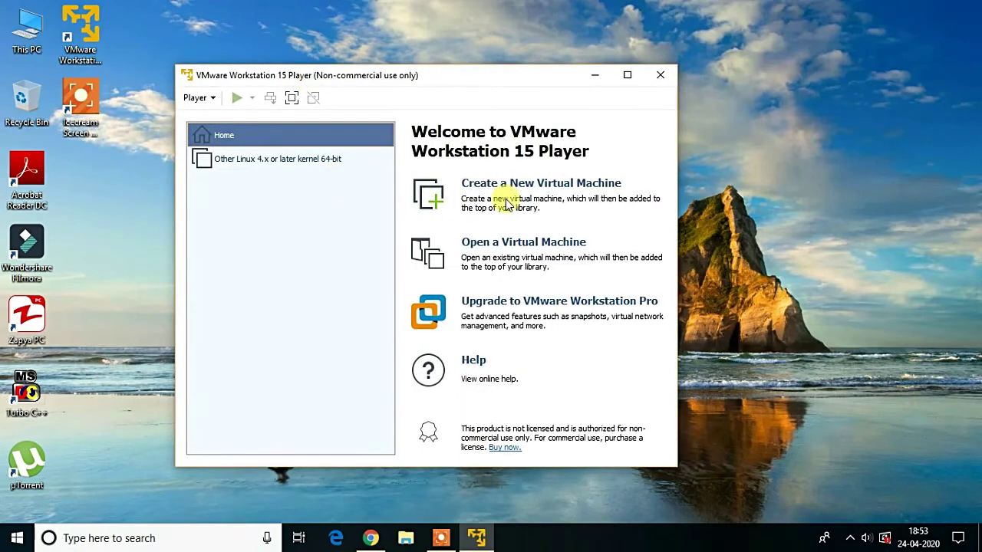
{"action": "left_click", "coordinate": [529, 184]}
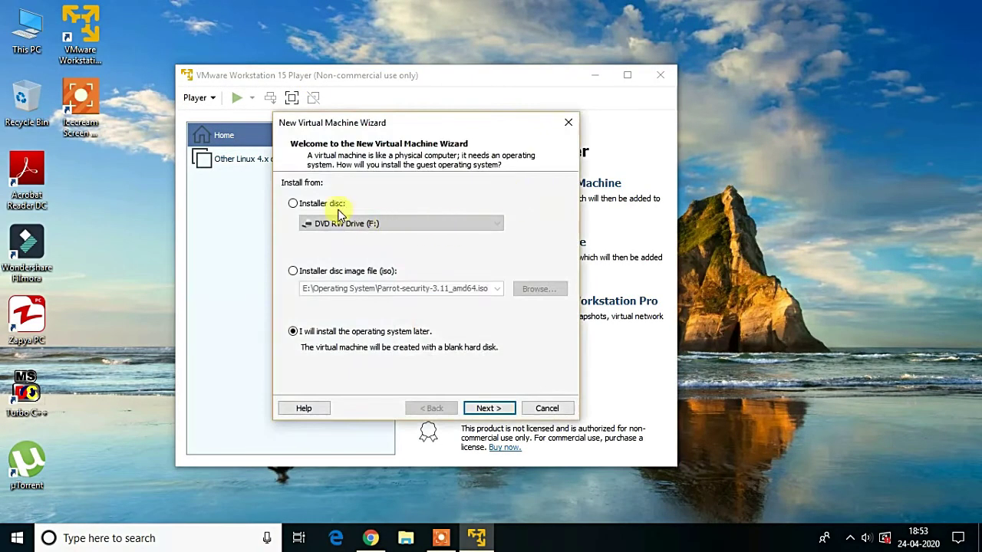
Use the Parrot-kde-security-4.8_x64 ISO as the installer disc image and continue.
{"action": "left_click", "coordinate": [309, 273]}
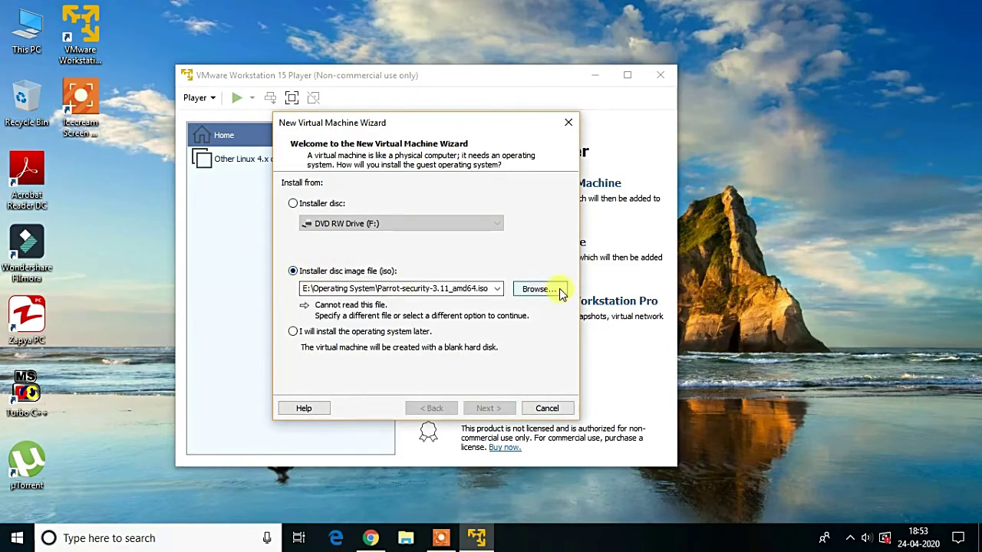
{"action": "left_click", "coordinate": [560, 292]}
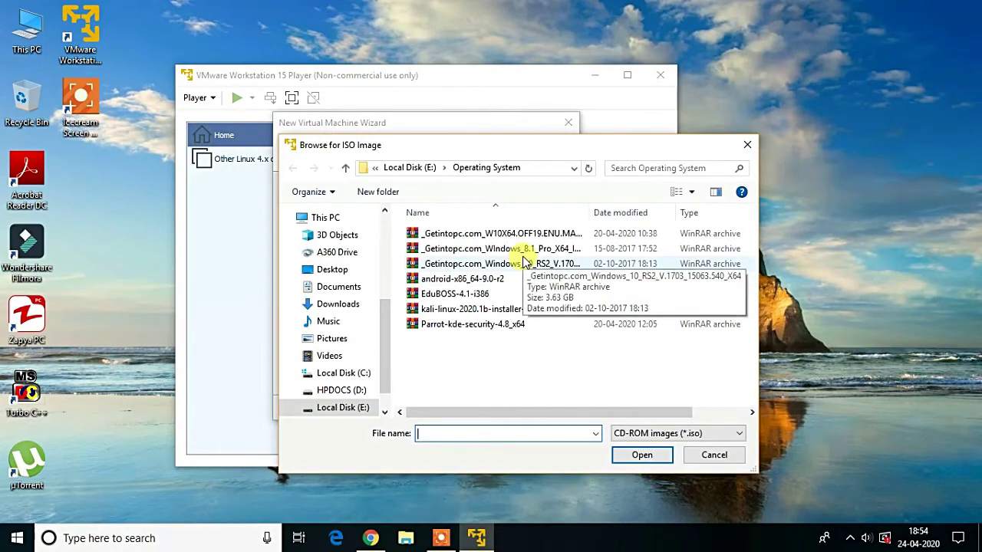
{"action": "left_click", "coordinate": [485, 326]}
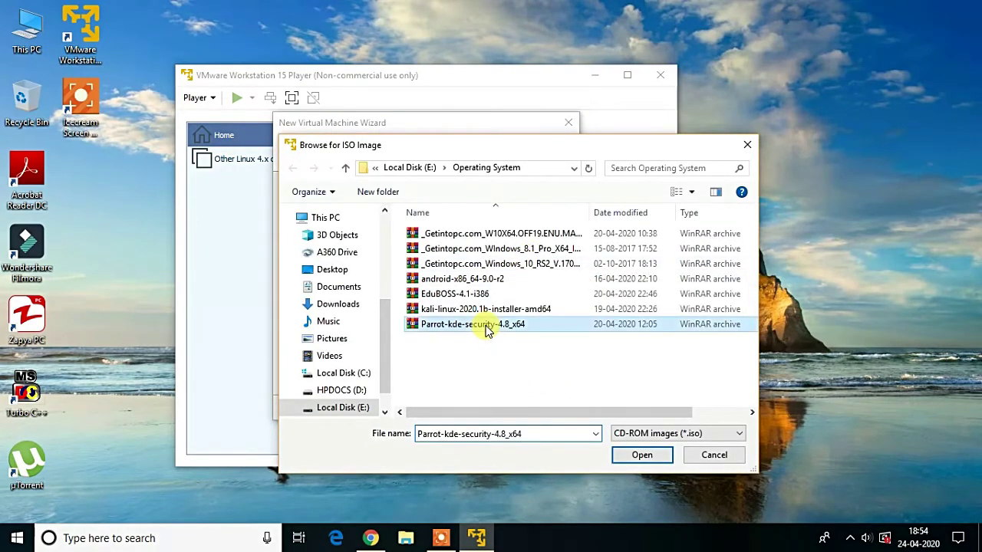
{"action": "left_click", "coordinate": [643, 457]}
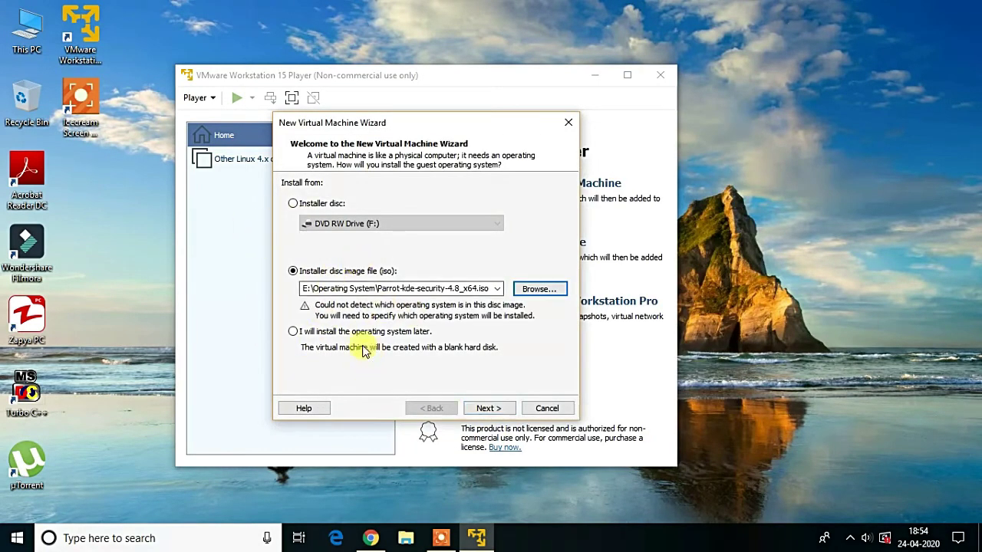
{"action": "left_click", "coordinate": [490, 408]}
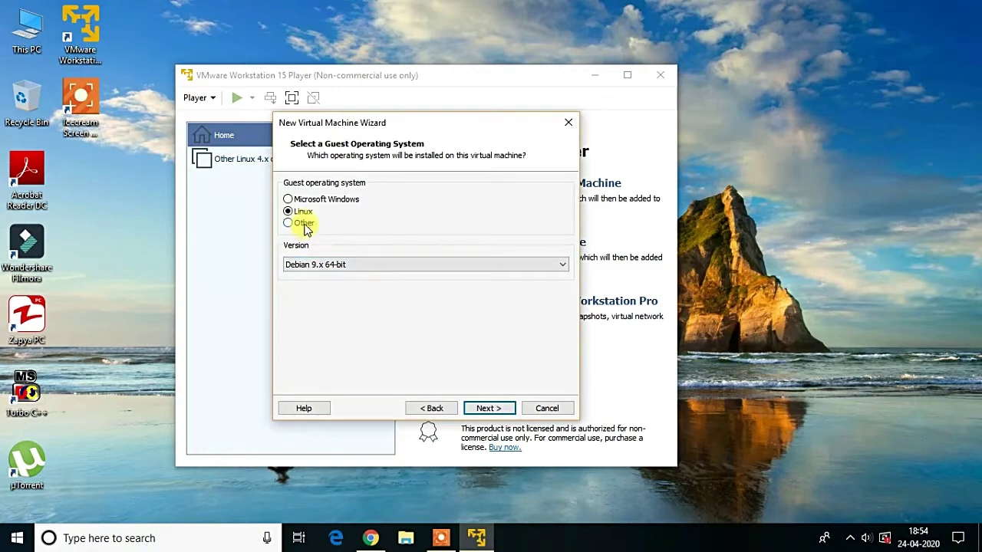
Pick Other Linux 4.x or later kernel 64-bit as the Linux version and continue.
{"action": "left_click", "coordinate": [322, 265]}
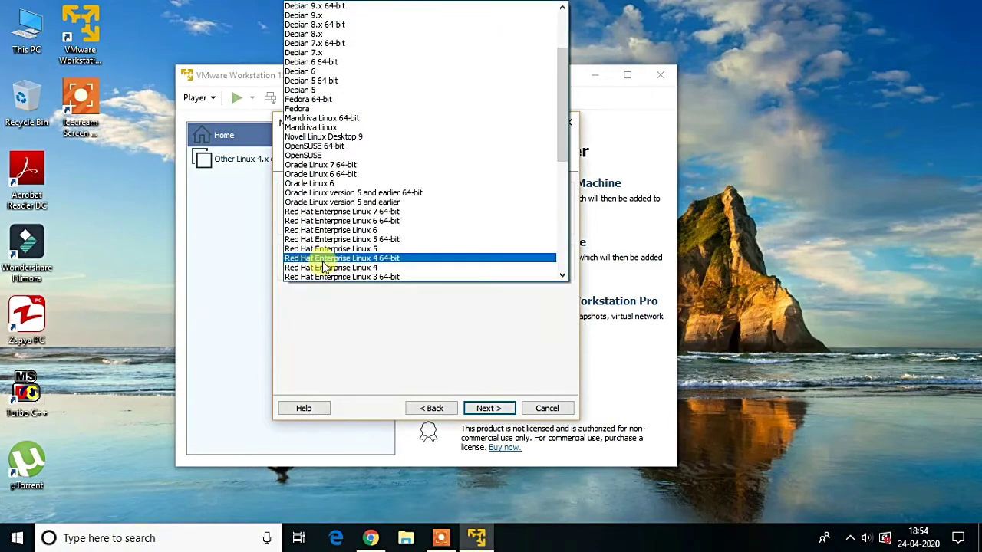
{"action": "scroll", "coordinate": [351, 226], "scroll_direction": "down", "scroll_amount": 9}
{"action": "scroll", "coordinate": [351, 226], "scroll_direction": "down", "scroll_amount": 2}
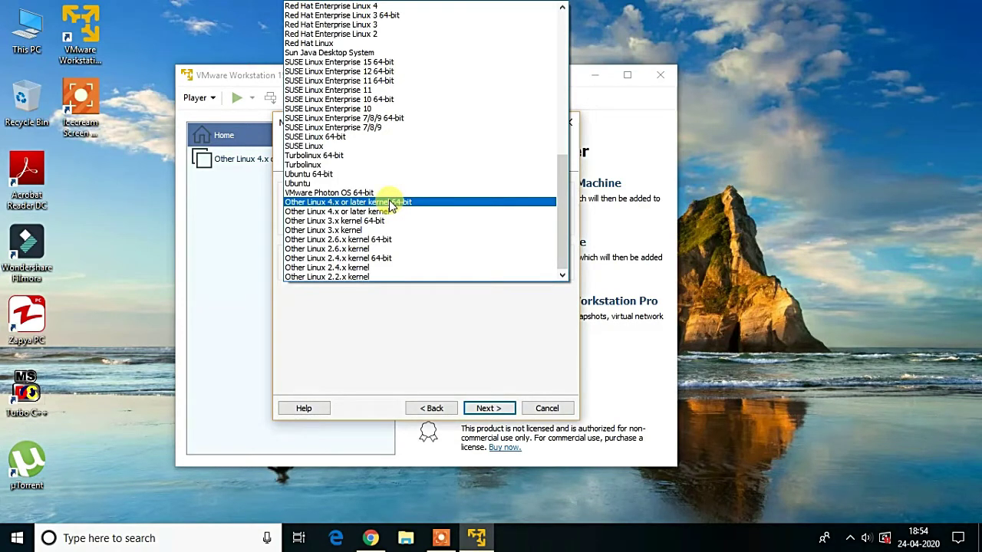
{"action": "left_click", "coordinate": [391, 202]}
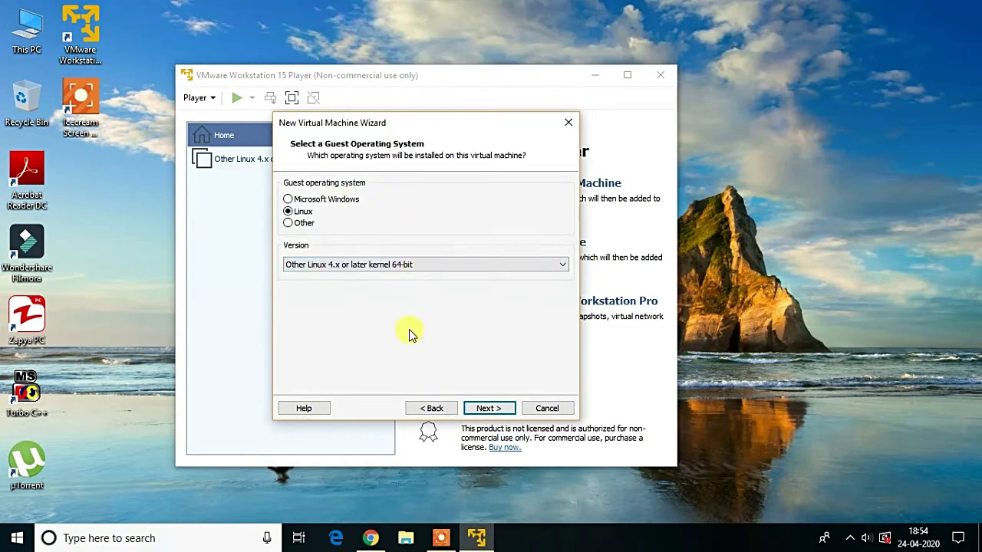
{"action": "left_click", "coordinate": [489, 408]}
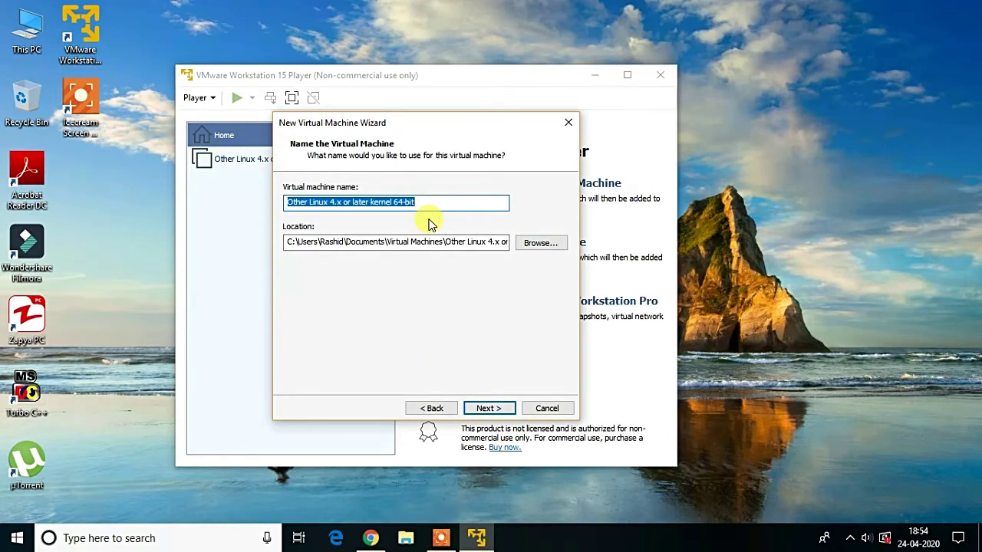
Name the virtual machine Parrot and browse to Local Disk (E:) for its location.
{"action": "key", "text": "BackSpace"}
{"action": "type", "text": "Parrot"}
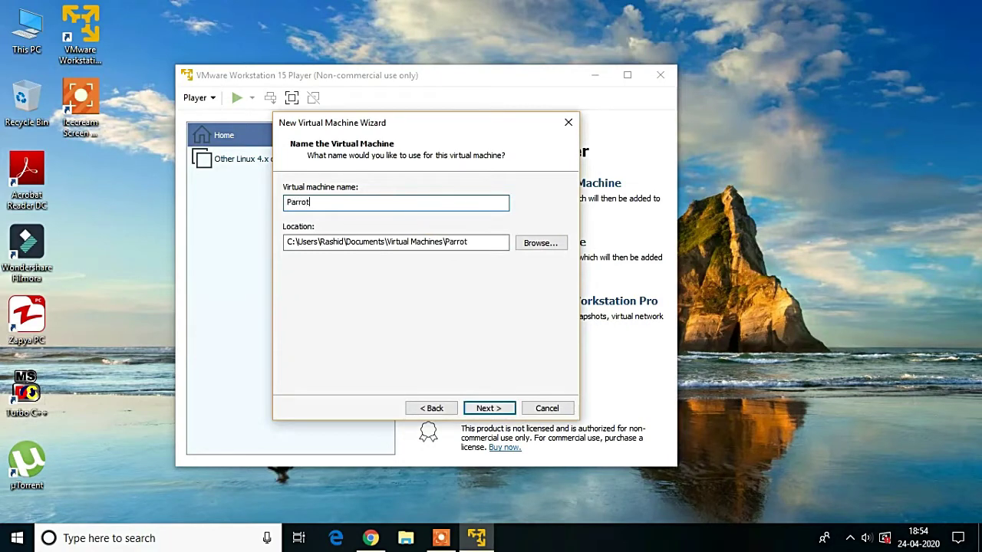
{"action": "left_click", "coordinate": [506, 409]}
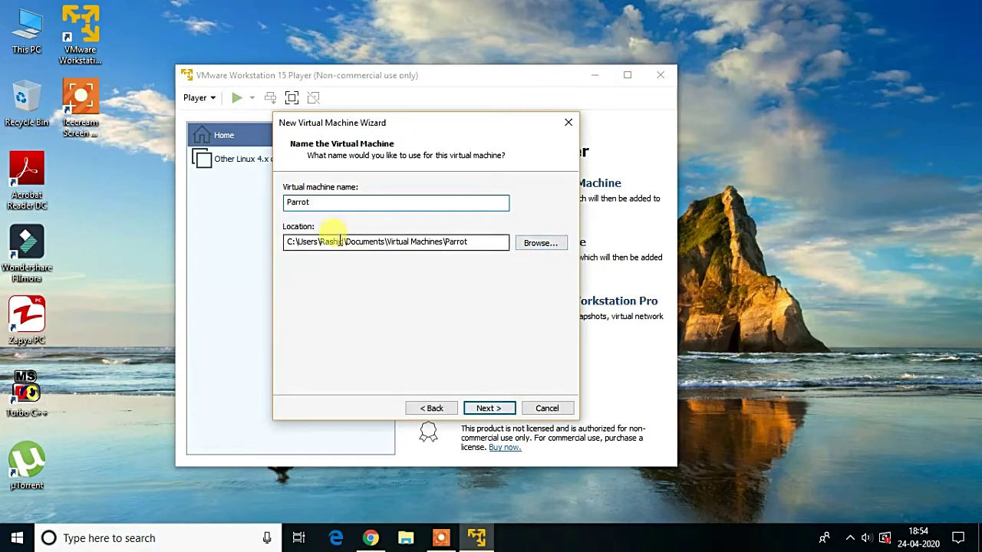
{"action": "left_click", "coordinate": [540, 243]}
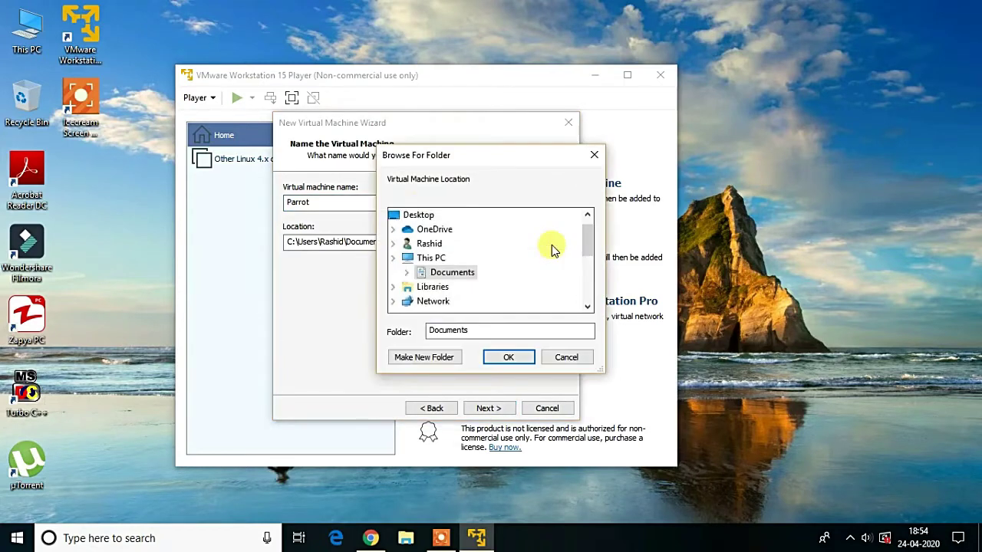
{"action": "scroll", "coordinate": [437, 285], "scroll_direction": "down", "scroll_amount": 3}
{"action": "scroll", "coordinate": [438, 284], "scroll_direction": "down", "scroll_amount": 3}
{"action": "scroll", "coordinate": [449, 268], "scroll_direction": "up", "scroll_amount": 1}
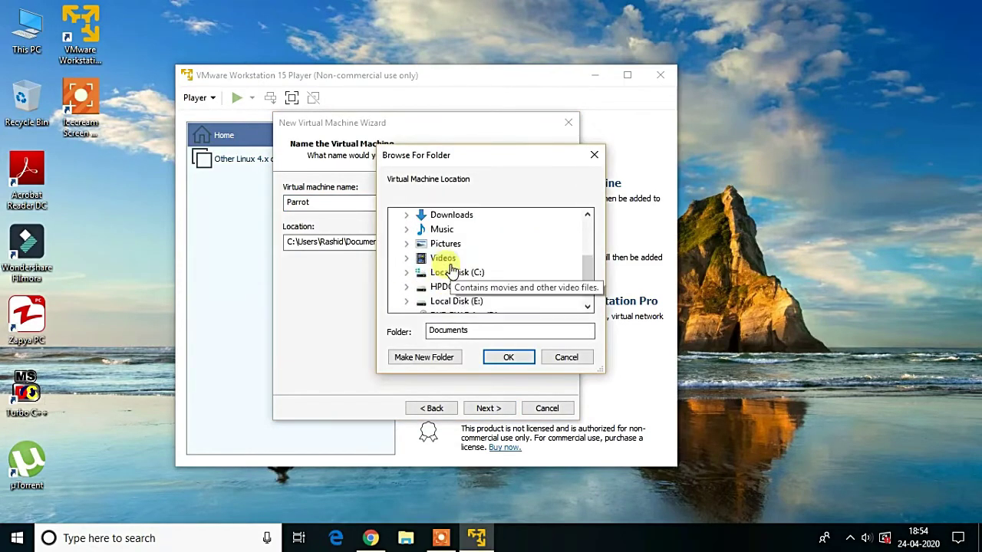
{"action": "scroll", "coordinate": [450, 271], "scroll_direction": "down", "scroll_amount": 1}
{"action": "left_click", "coordinate": [462, 258]}
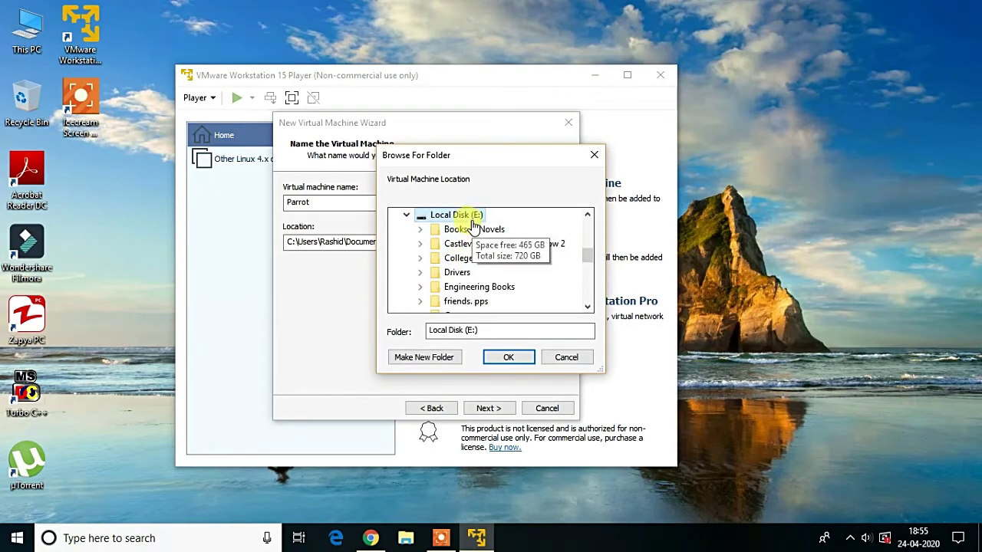
Create a new Parrot OS folder on E: and set it as the machine's location.
{"action": "right_click", "coordinate": [476, 228]}
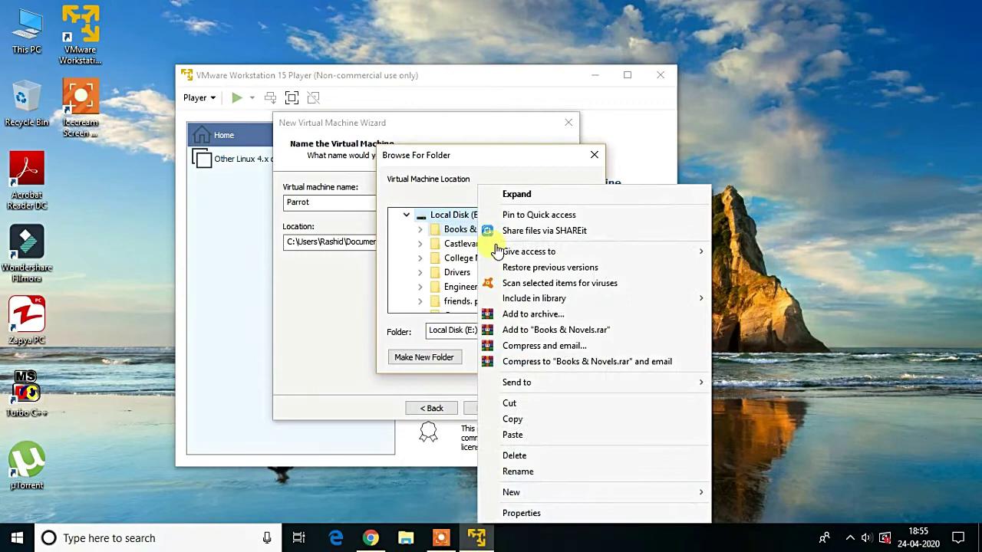
{"action": "left_click", "coordinate": [412, 321]}
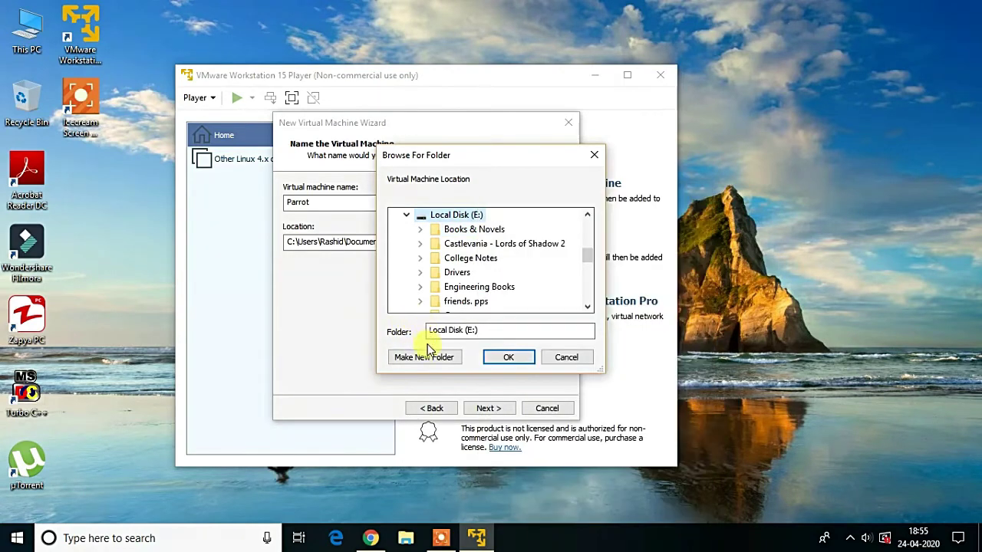
{"action": "left_click", "coordinate": [428, 349]}
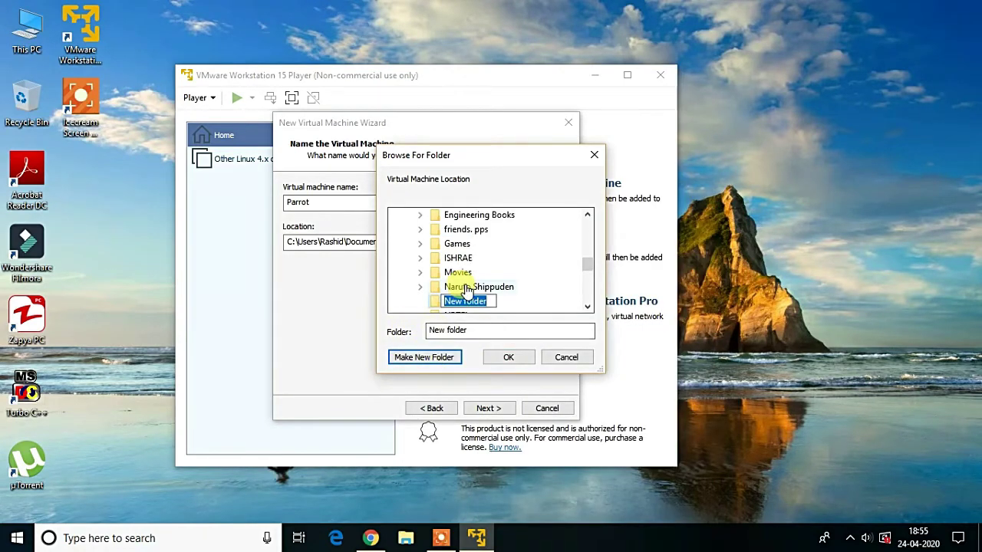
{"action": "key", "text": "BackSpace"}
{"action": "type", "text": "Parrot OS"}
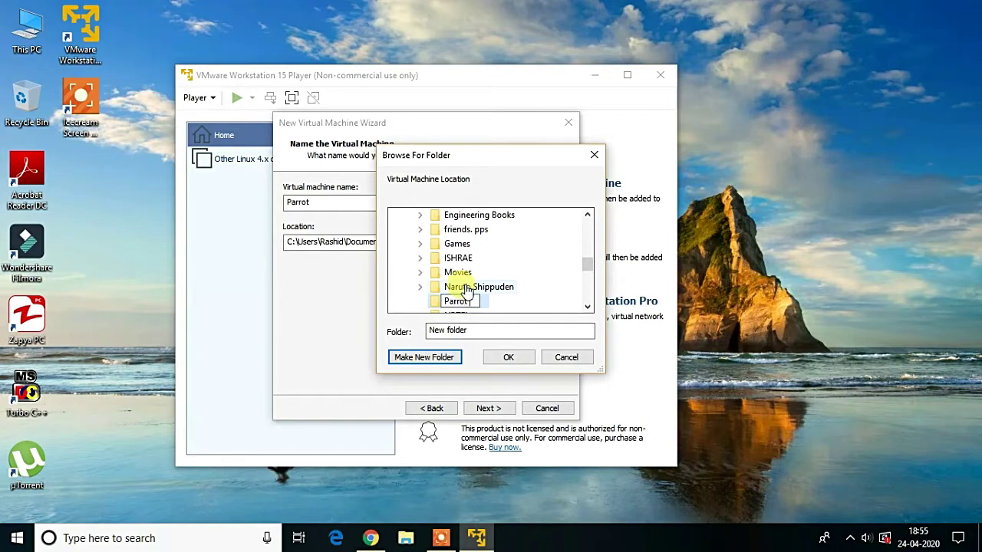
{"action": "left_click", "coordinate": [471, 328]}
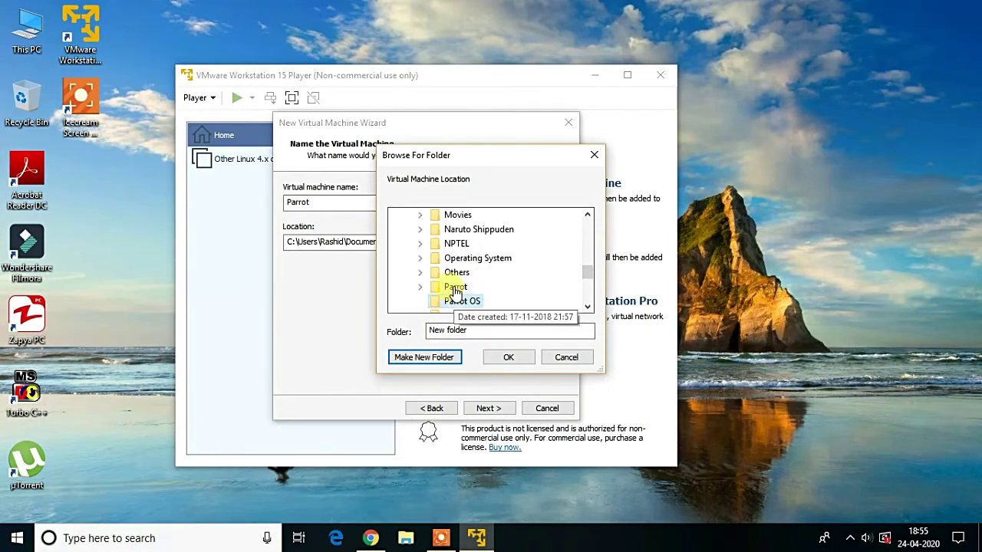
{"action": "left_click", "coordinate": [452, 286]}
{"action": "left_click", "coordinate": [465, 290]}
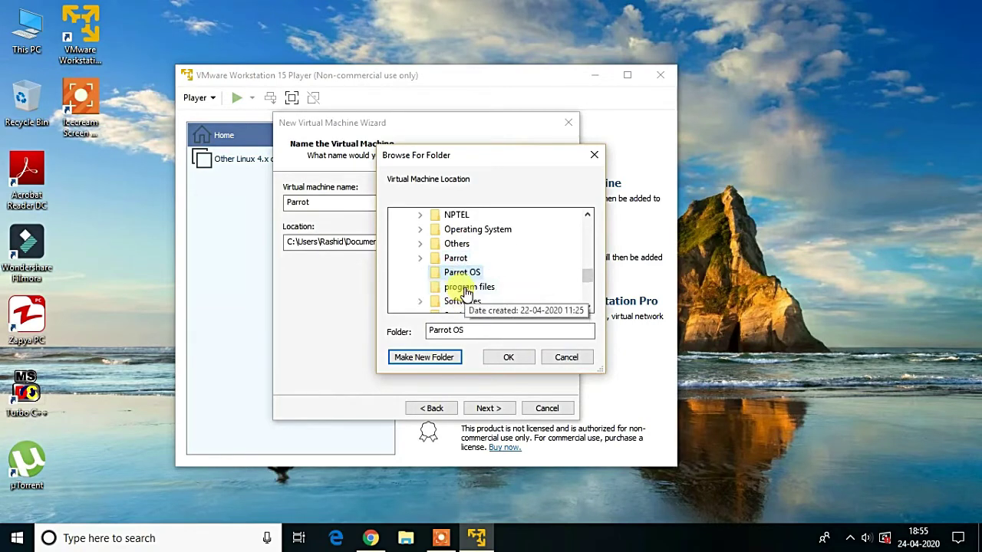
{"action": "left_click", "coordinate": [522, 356]}
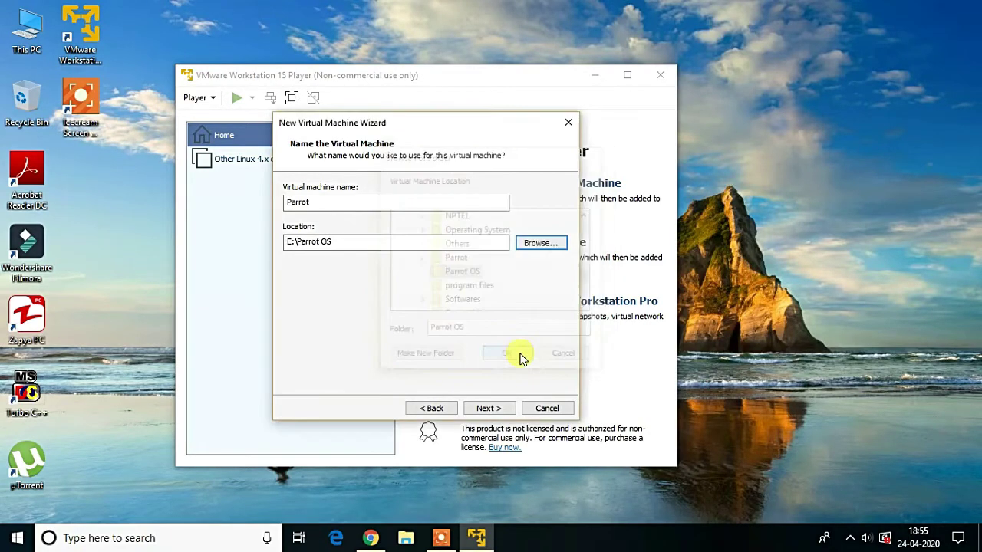
{"action": "left_click", "coordinate": [502, 409]}
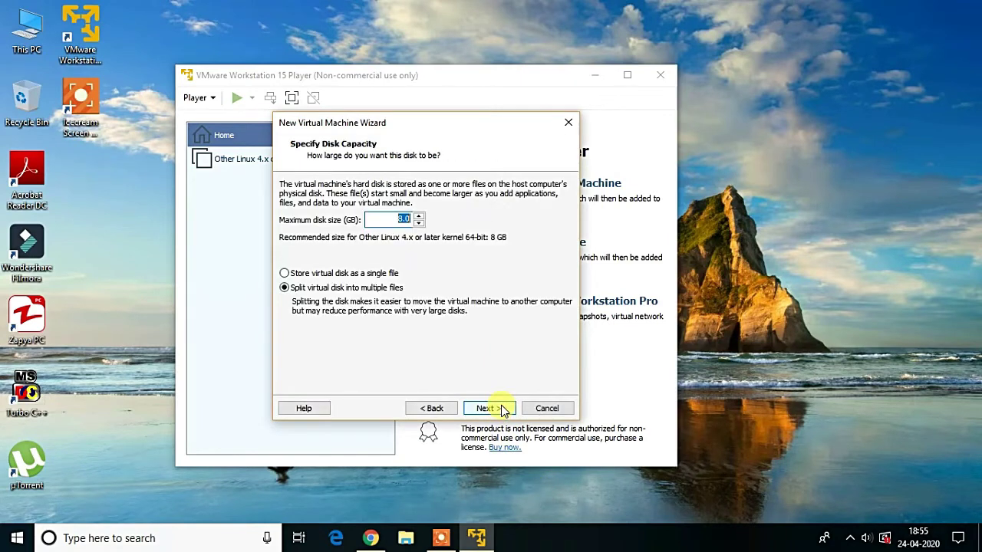
Store the virtual disk as a single file with a 25 GB maximum size.
{"action": "left_click", "coordinate": [322, 273]}
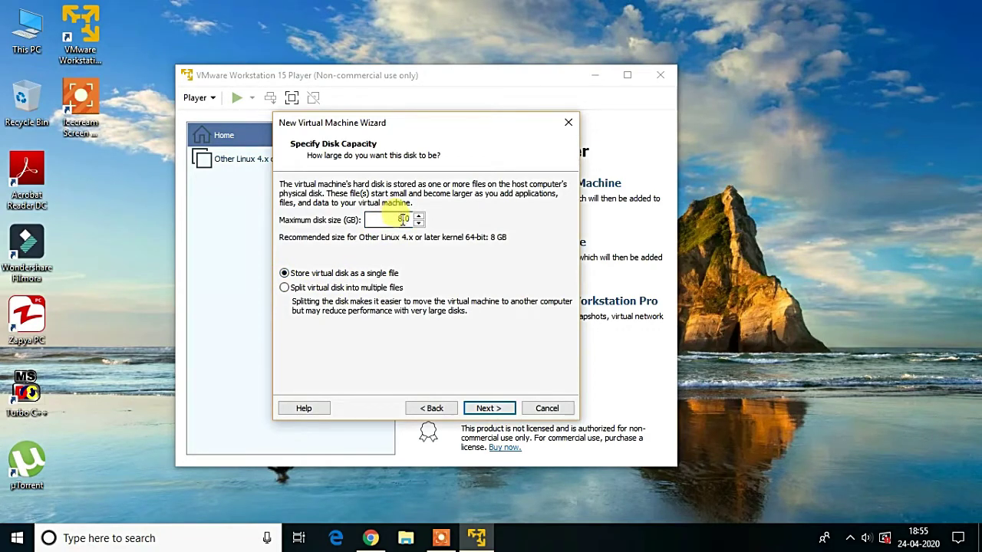
{"action": "left_click", "coordinate": [403, 220]}
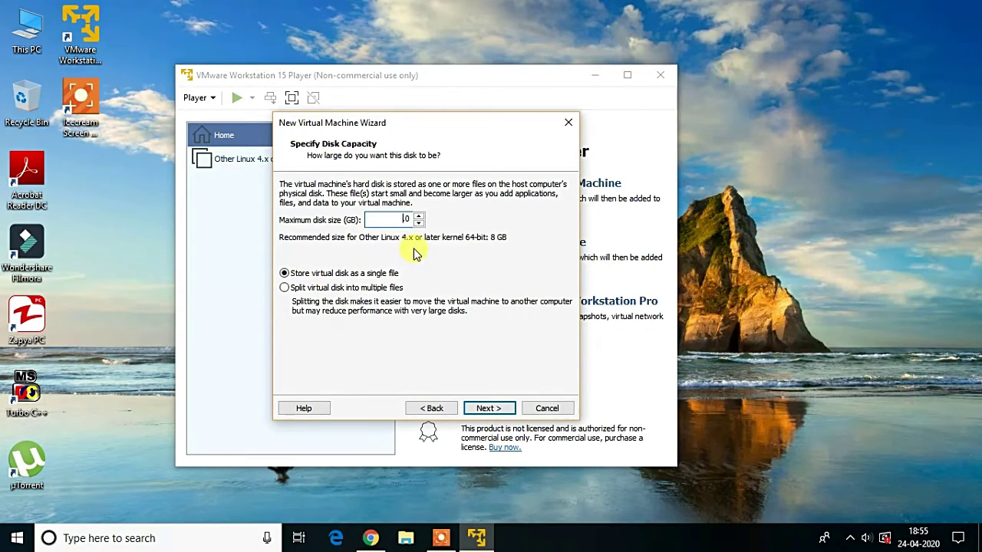
{"action": "type", "text": "21"}
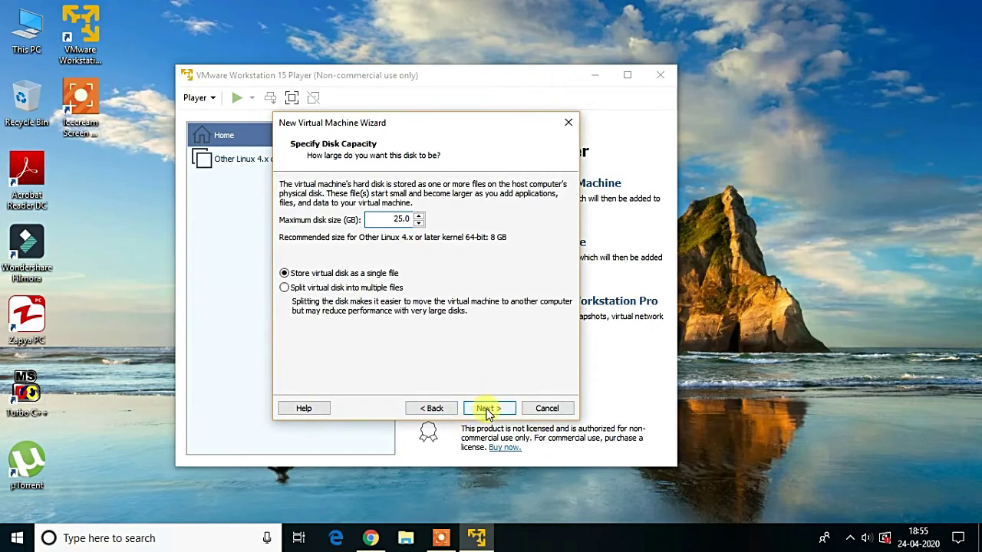
{"action": "left_click", "coordinate": [488, 409]}
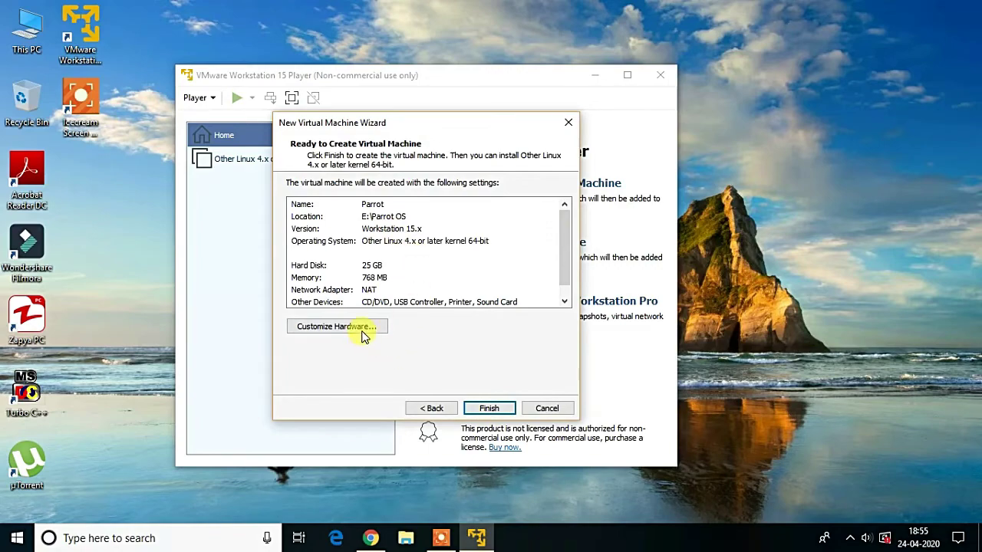
{"action": "left_click", "coordinate": [364, 333]}
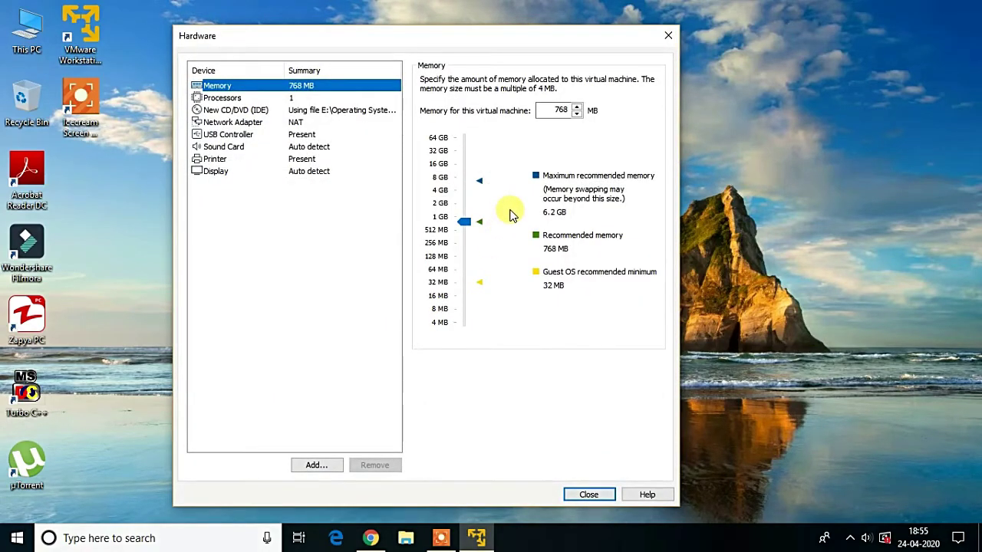
Set memory to 4096 MB and processors to 4 cores, then finish creating the machine.
{"action": "left_click_drag", "start_coordinate": [464, 221], "coordinate": [466, 191]}
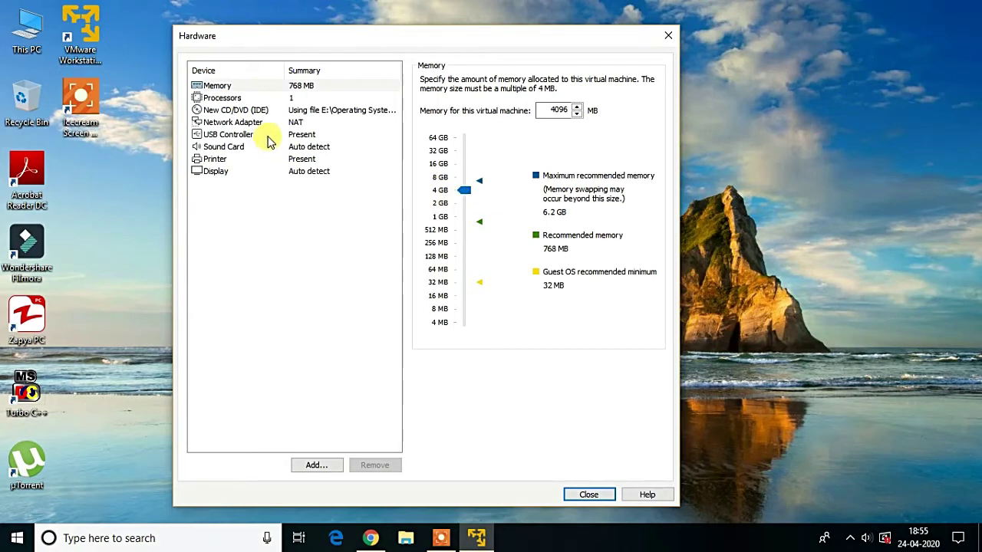
{"action": "left_click", "coordinate": [307, 97]}
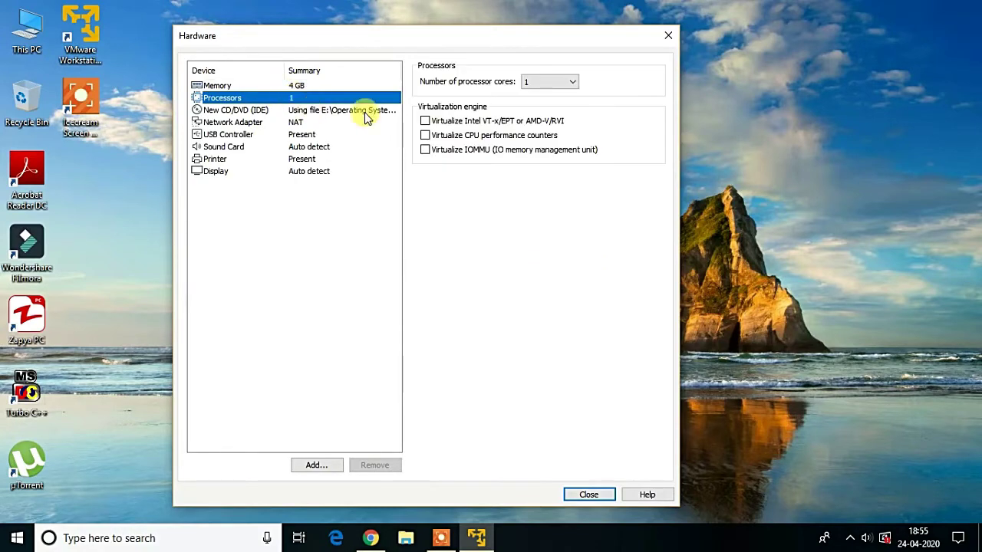
{"action": "left_click", "coordinate": [541, 85]}
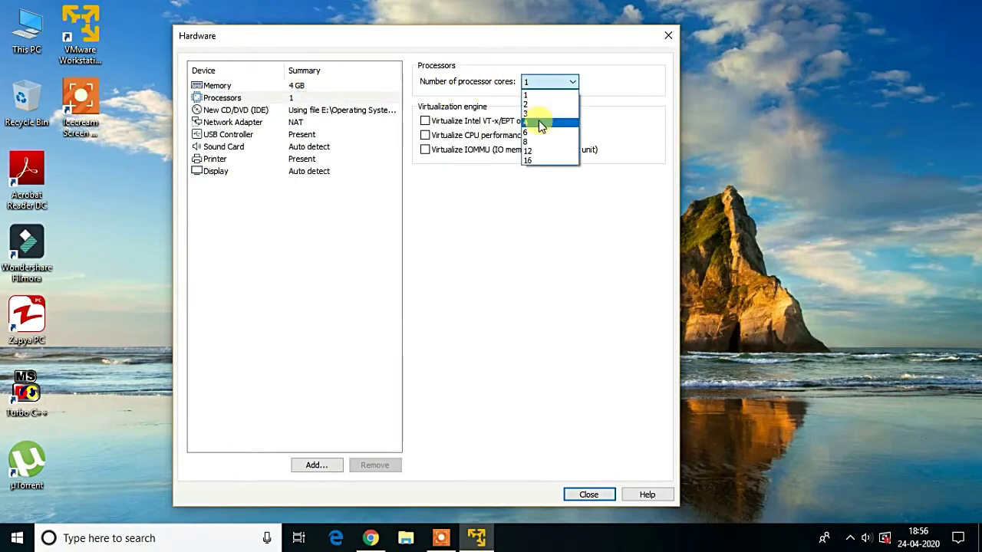
{"action": "left_click", "coordinate": [541, 122]}
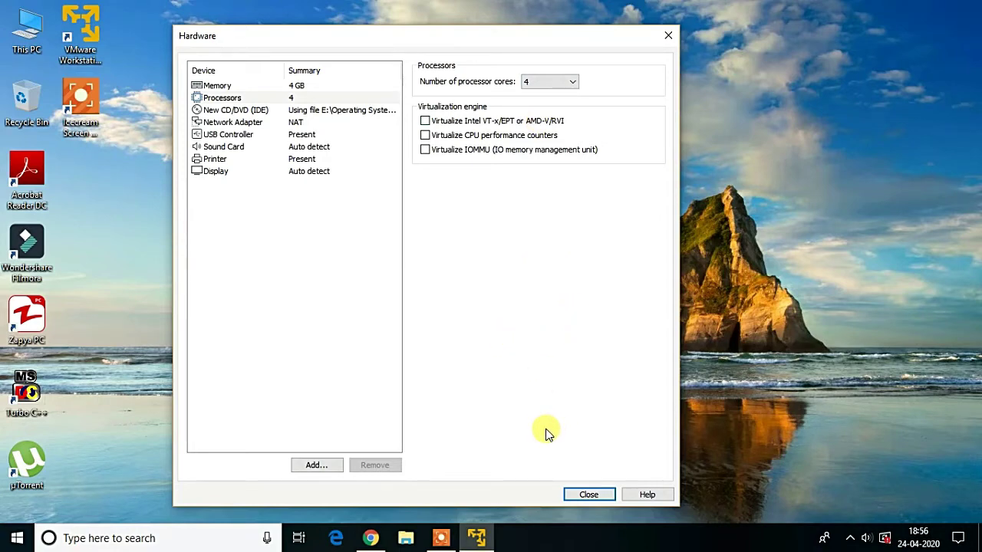
{"action": "left_click", "coordinate": [587, 494]}
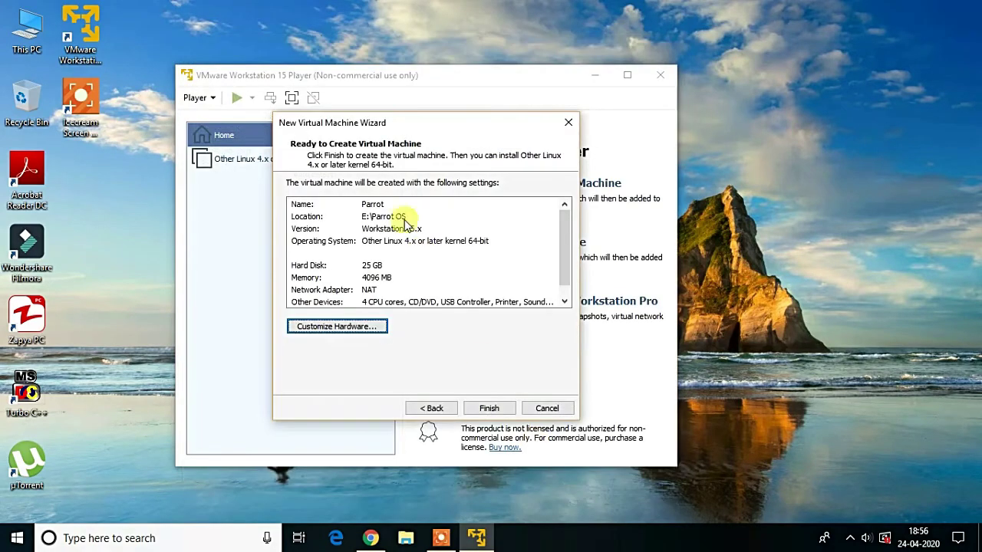
{"action": "left_click", "coordinate": [499, 409]}
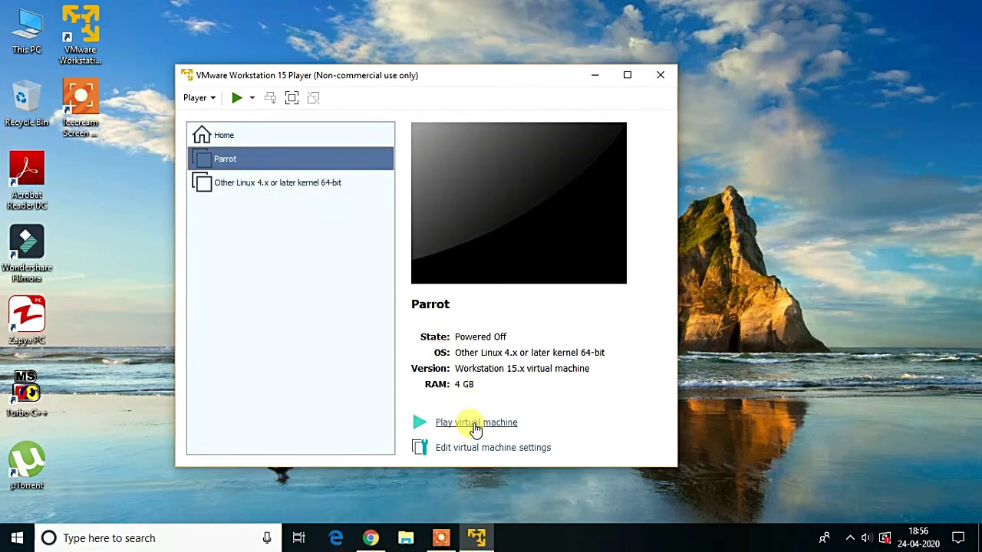
Play the Parrot virtual machine.
{"action": "left_click", "coordinate": [475, 423]}
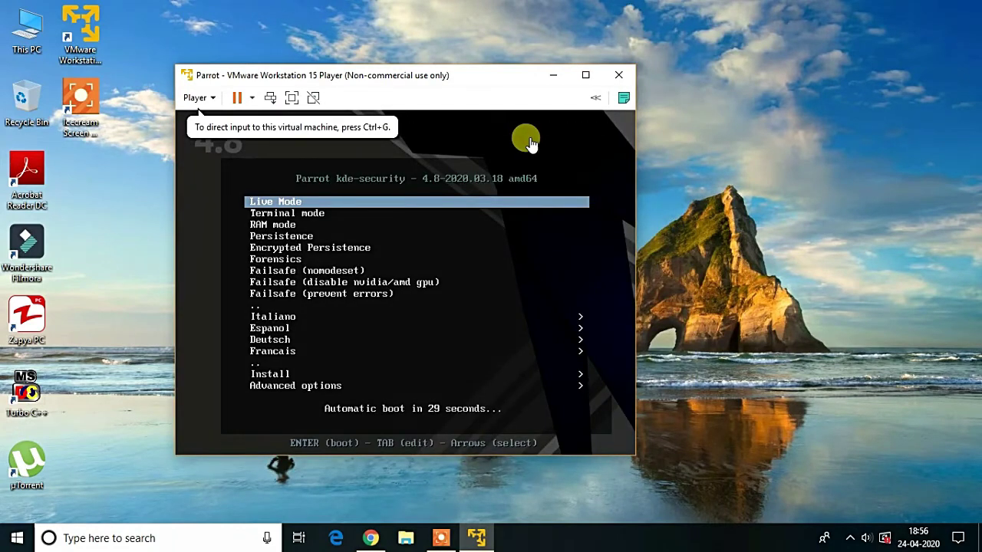
From the Parrot boot menu, choose Install and then Standard Installer.
{"action": "left_click", "coordinate": [529, 142]}
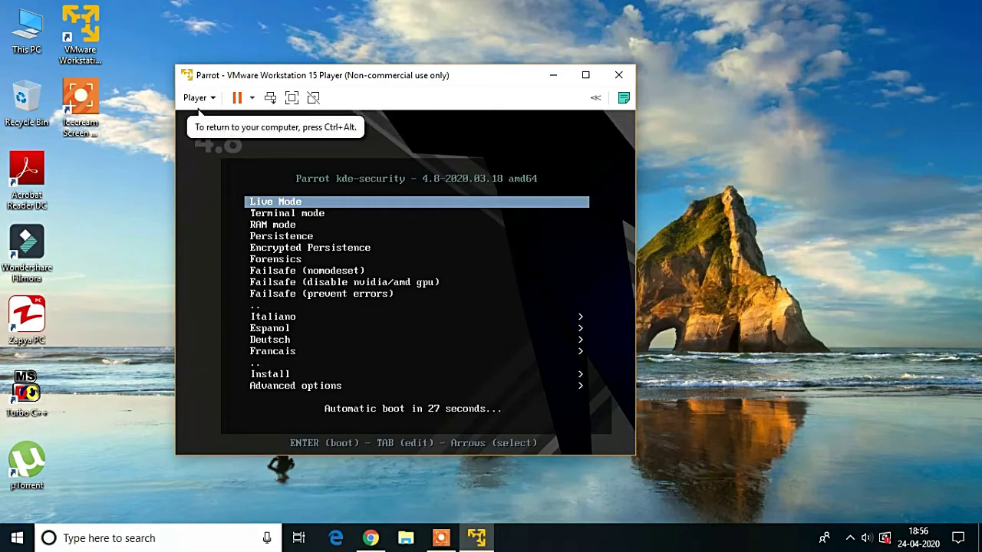
{"action": "key", "text": "Down"}
{"action": "key", "text": "Down"}
{"action": "key", "text": "Down"}
{"action": "key", "text": "Down"}
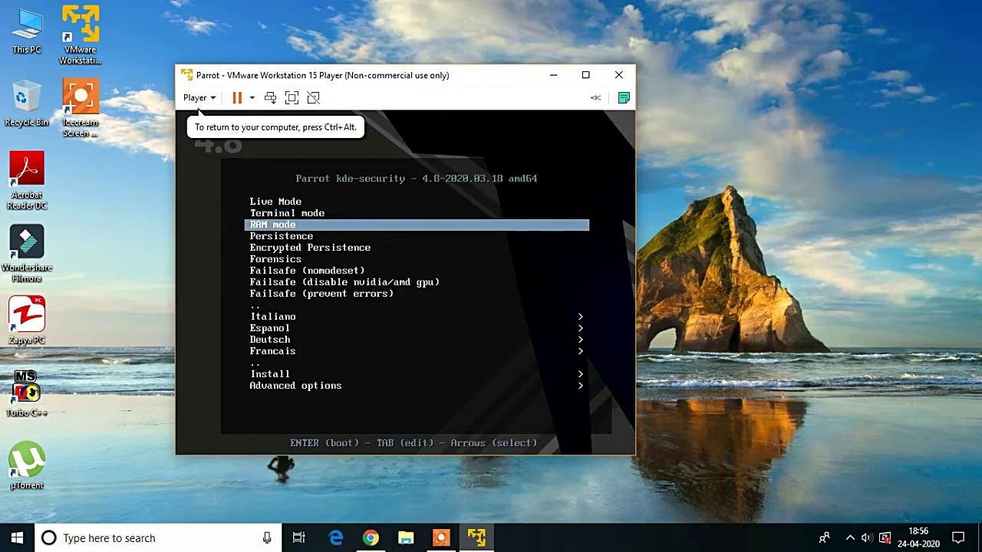
{"action": "key", "text": "Up"}
{"action": "key", "text": "Up"}
{"action": "key", "text": "Up"}
{"action": "key", "text": "Up"}
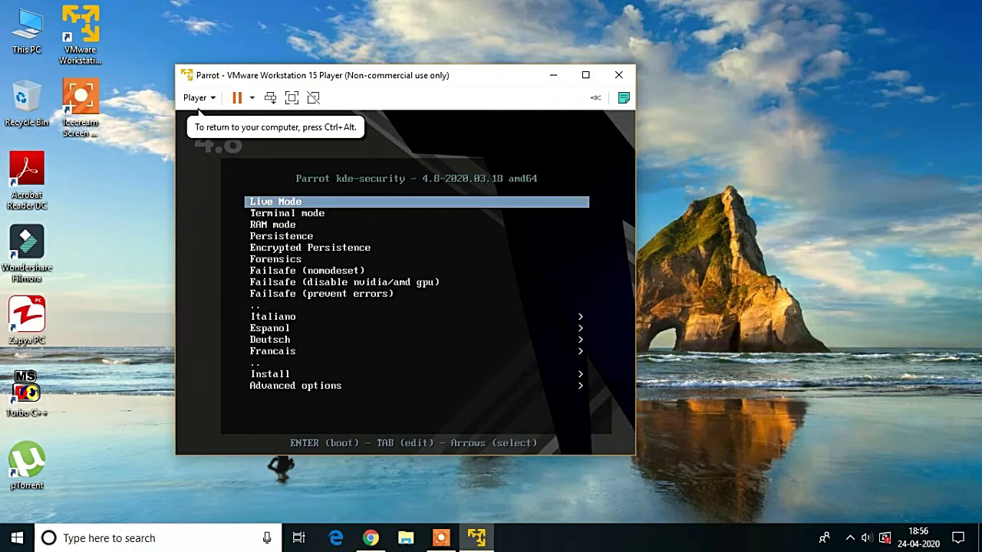
{"action": "key", "text": "Down"}
{"action": "key", "text": "Down"}
{"action": "key", "text": "Down"}
{"action": "key", "text": "Down"}
{"action": "key", "text": "Down"}
{"action": "key", "text": "Down"}
{"action": "key", "text": "Down"}
{"action": "key", "text": "Down"}
{"action": "key", "text": "Down"}
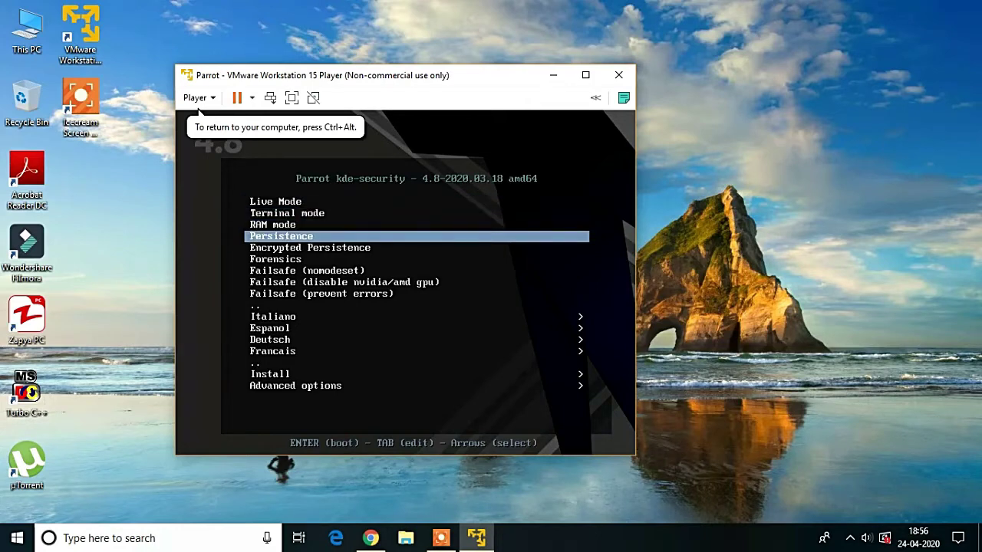
{"action": "key", "text": "Down"}
{"action": "key", "text": "Down"}
{"action": "key", "text": "Down"}
{"action": "key", "text": "Down"}
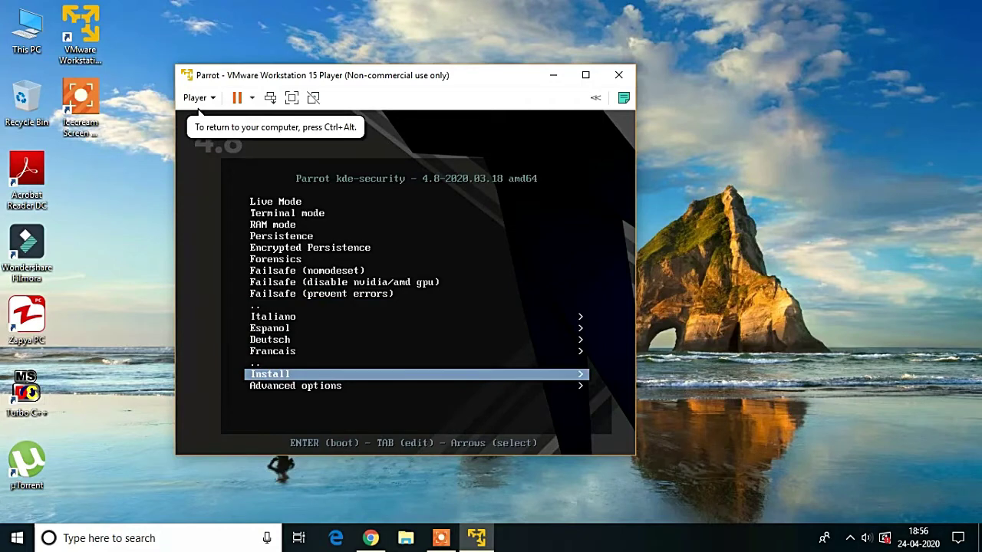
{"action": "key", "text": "Return"}
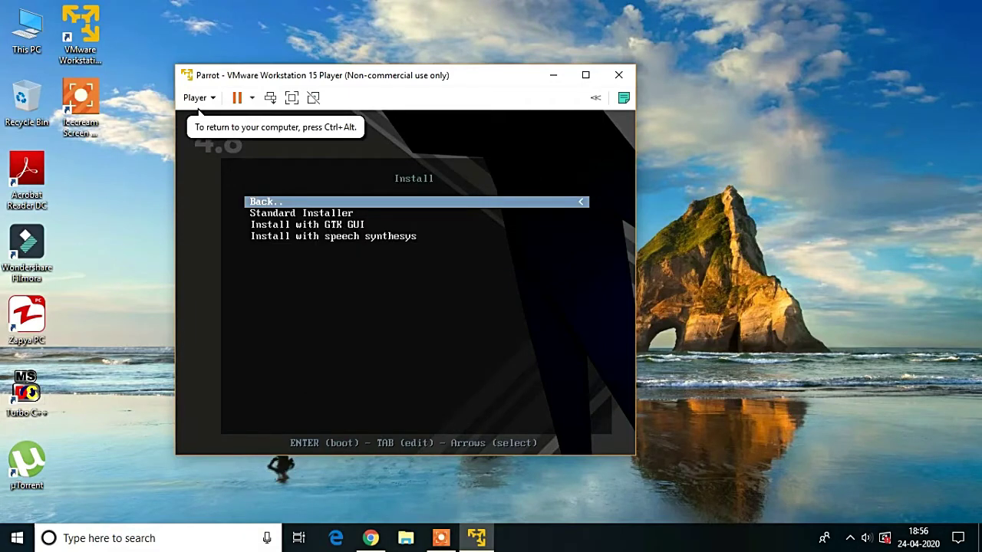
{"action": "key", "text": "Down"}
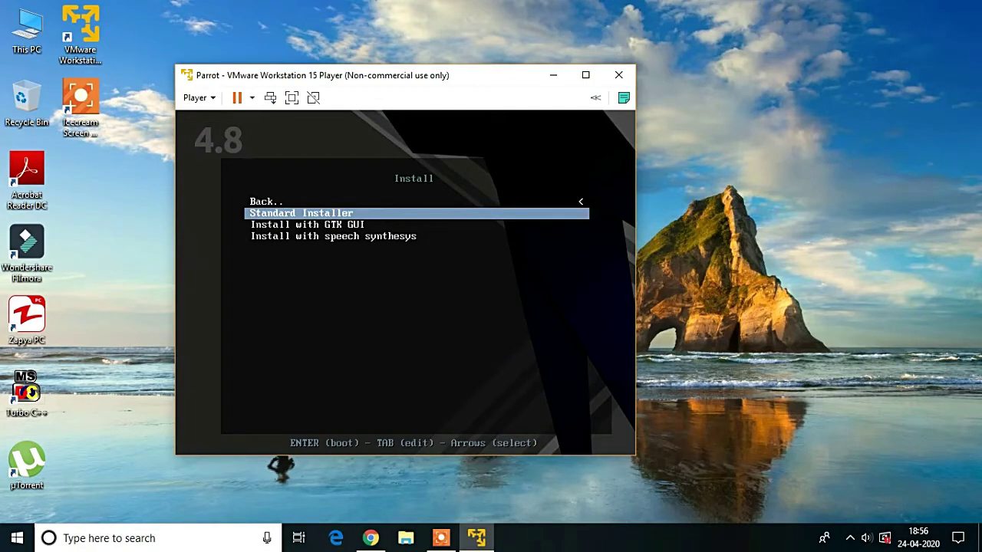
{"action": "key", "text": "Return"}
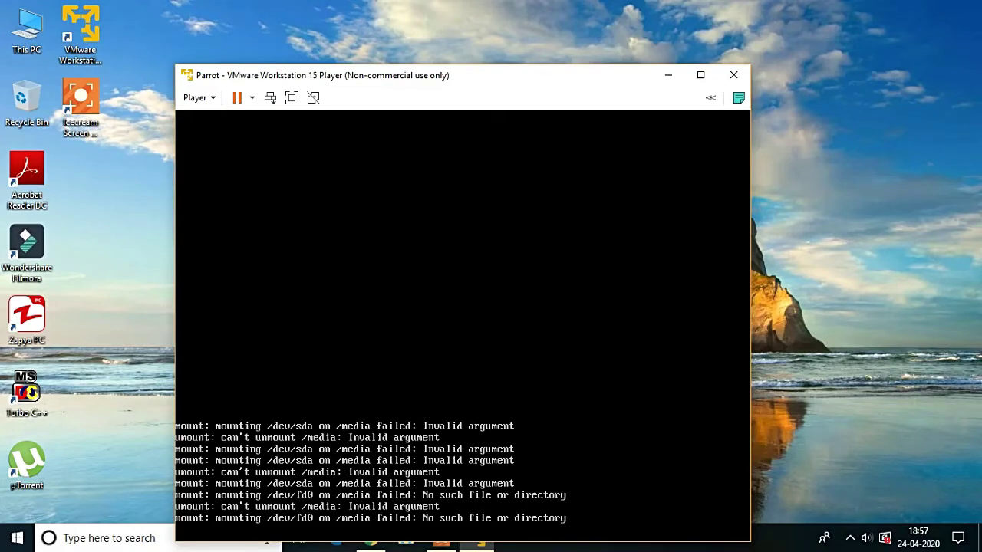
Choose English as language, India as location and the American English keyboard.
{"action": "left_click_drag", "start_coordinate": [496, 78], "coordinate": [494, 21]}
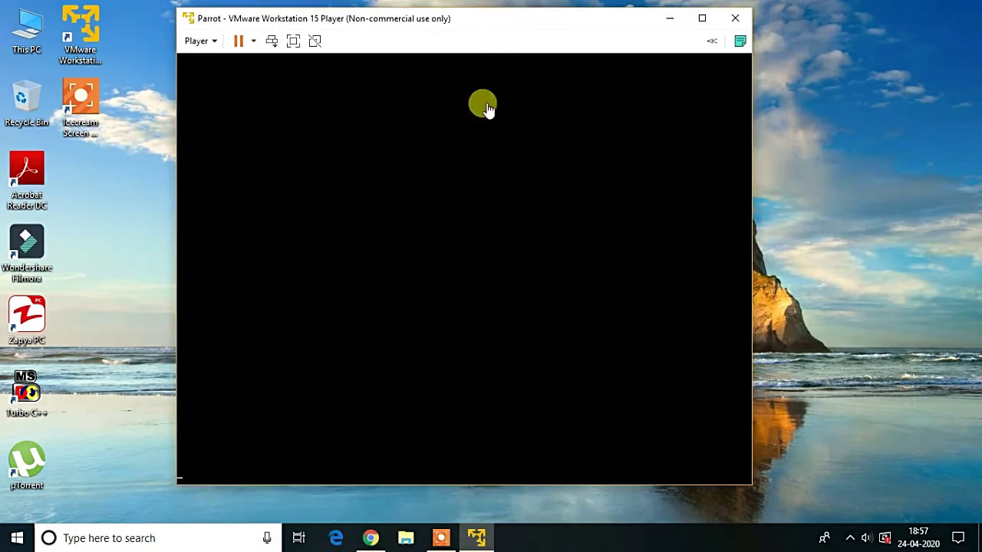
{"action": "left_click", "coordinate": [445, 225]}
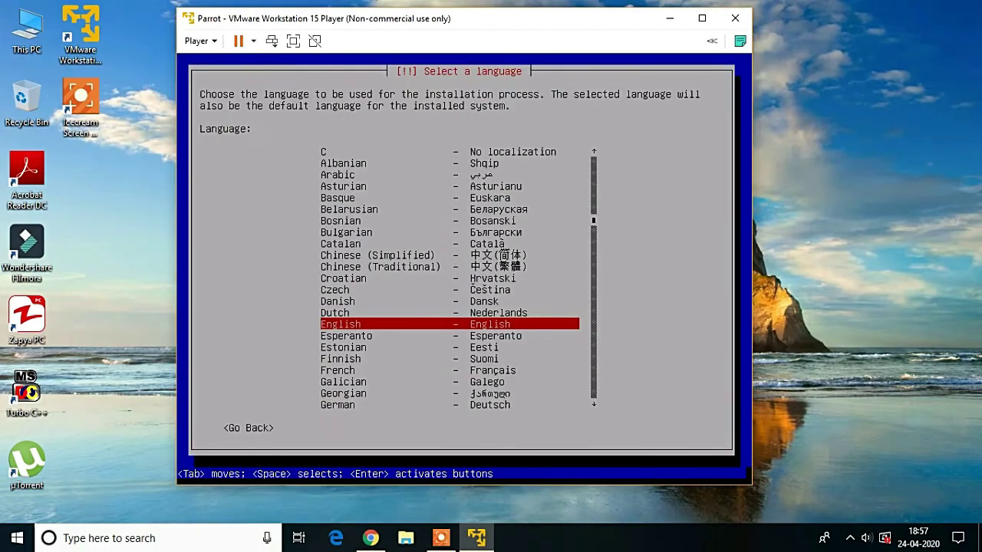
{"action": "key", "text": "Down"}
{"action": "key", "text": "Up"}
{"action": "key", "text": "Return"}
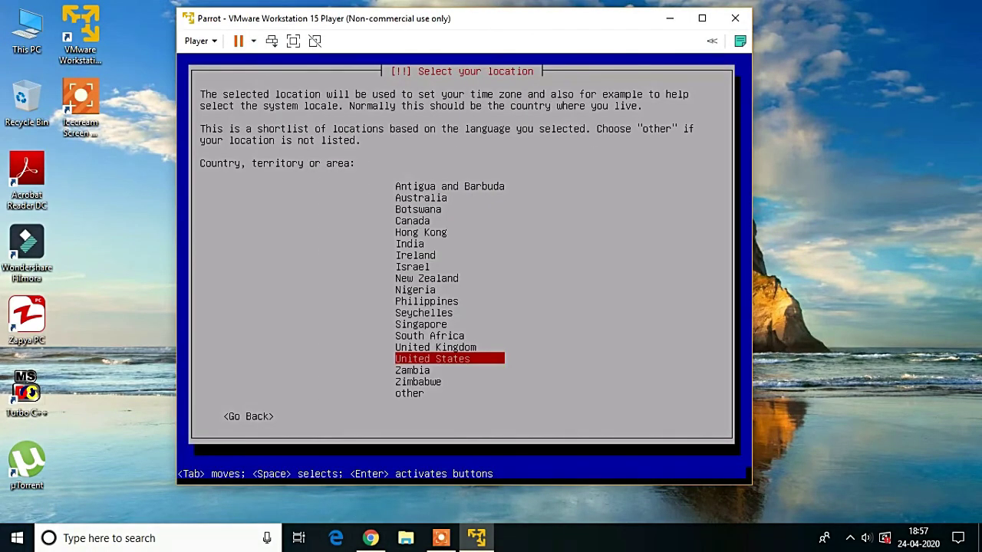
{"action": "key", "text": "Up"}
{"action": "key", "text": "Up"}
{"action": "key", "text": "Up"}
{"action": "key", "text": "Up"}
{"action": "key", "text": "Up"}
{"action": "key", "text": "Up"}
{"action": "key", "text": "Up"}
{"action": "key", "text": "Up"}
{"action": "key", "text": "Up"}
{"action": "key", "text": "Up"}
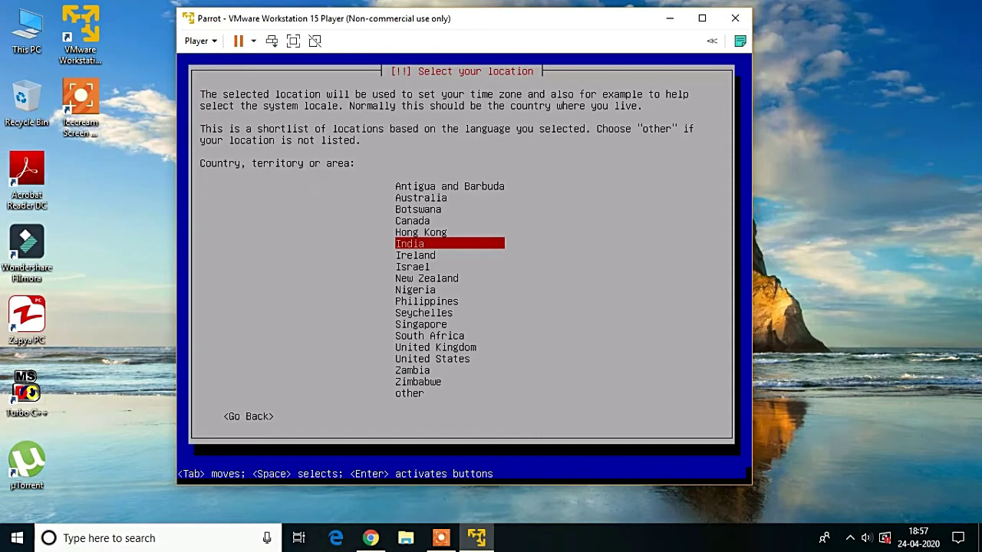
{"action": "key", "text": "Return"}
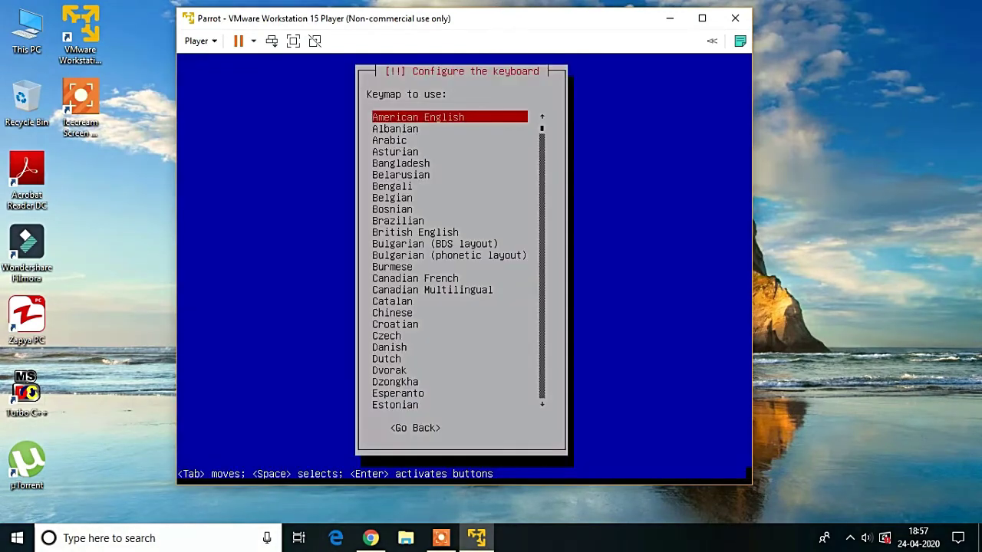
{"action": "key", "text": "Return"}
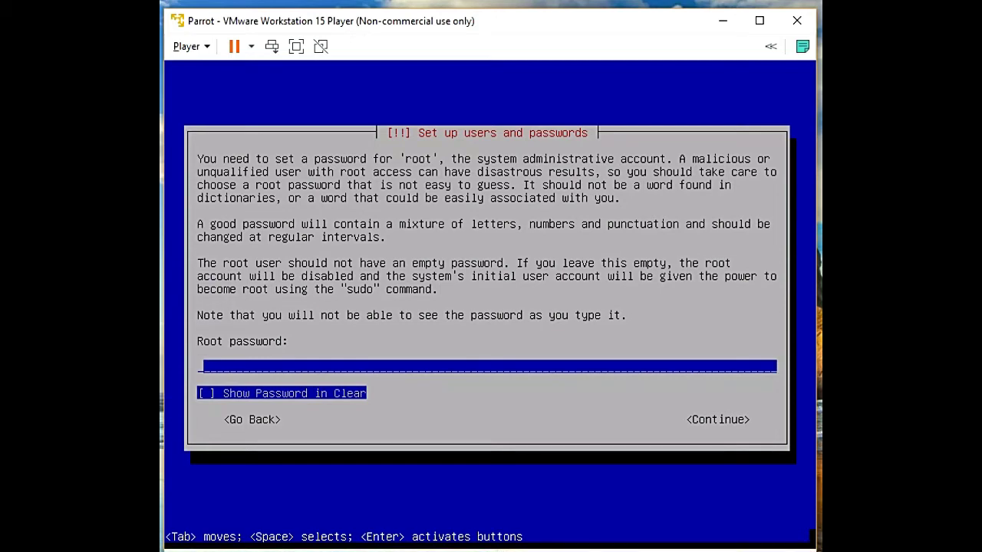
Enter the root password, then type it again on the confirmation screen.
{"action": "key", "text": "Tab"}
{"action": "key", "text": "Tab"}
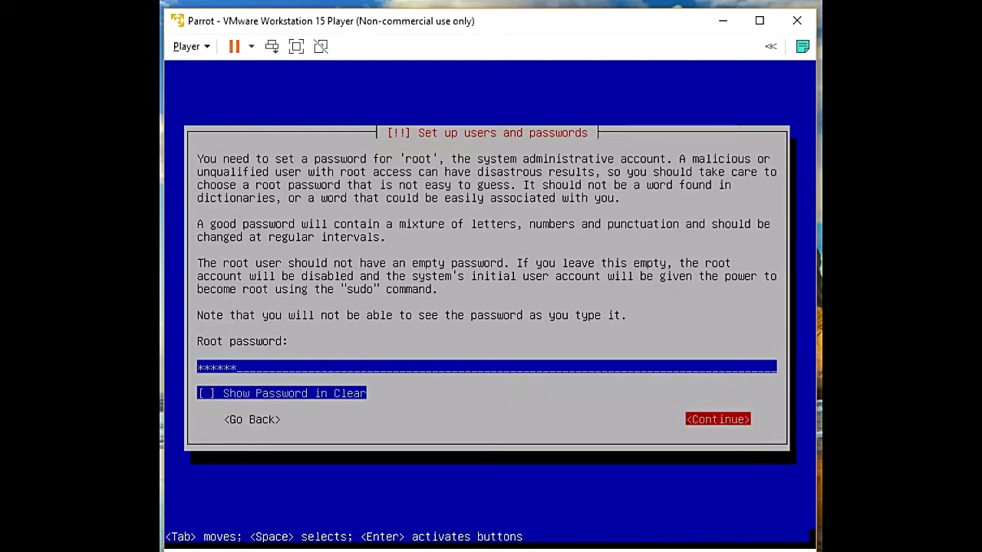
{"action": "key", "text": "Return"}
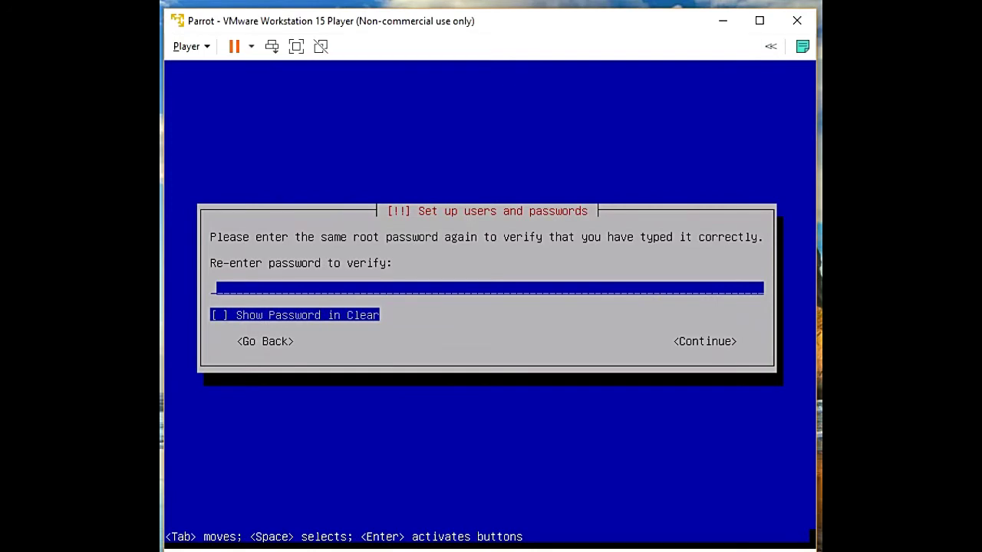
{"action": "key", "text": "Tab"}
{"action": "key", "text": "Tab"}
{"action": "key", "text": "Return"}
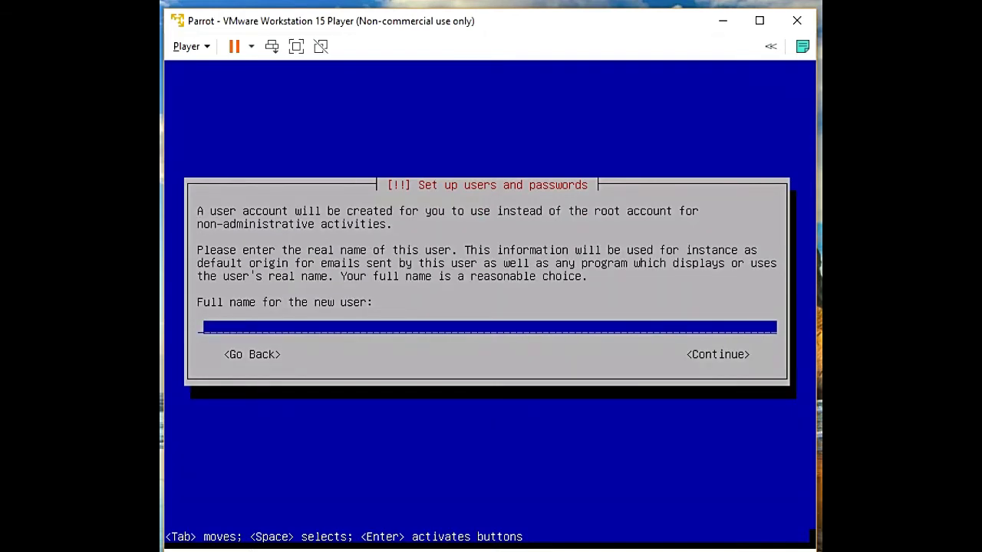
Enter the new user's full name and accept the suggested username.
{"action": "type", "text": "Jspark"}
{"action": "key", "text": "Tab"}
{"action": "key", "text": "Return"}
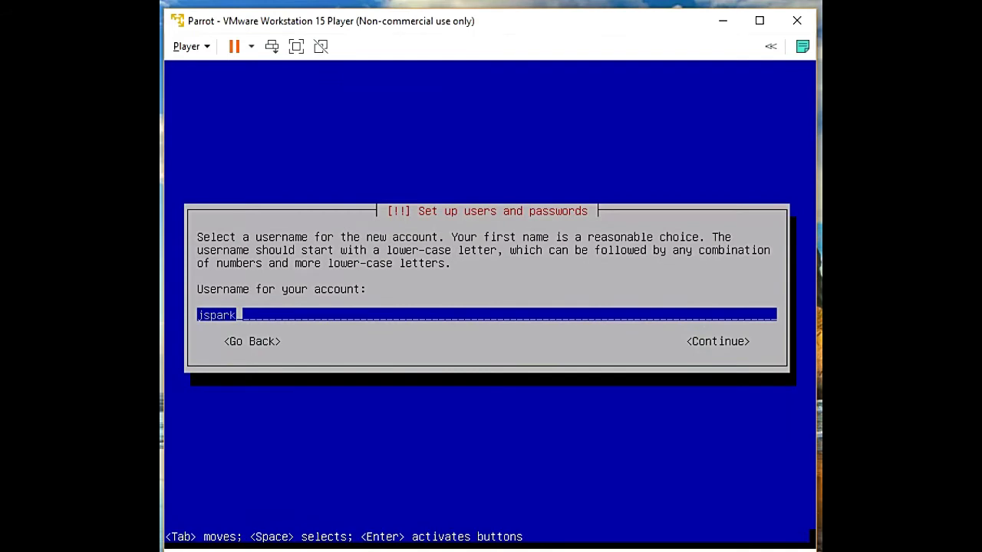
{"action": "key", "text": "Tab"}
{"action": "key", "text": "Return"}
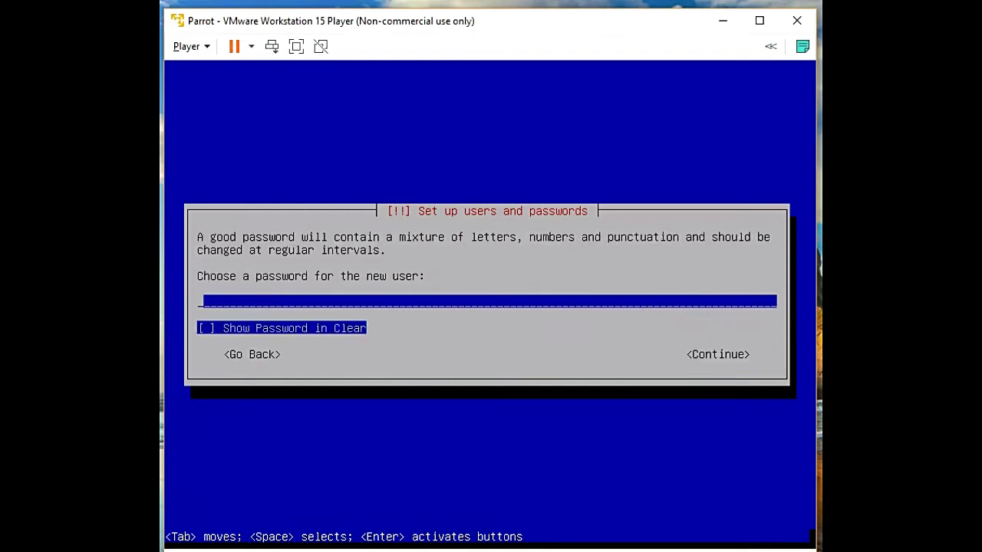
Set the new user's password and type it again to verify it.
{"action": "key", "text": "Tab"}
{"action": "key", "text": "shift+Tab"}
{"action": "type", "text": "******"}
{"action": "key", "text": "Tab"}
{"action": "key", "text": "Tab"}
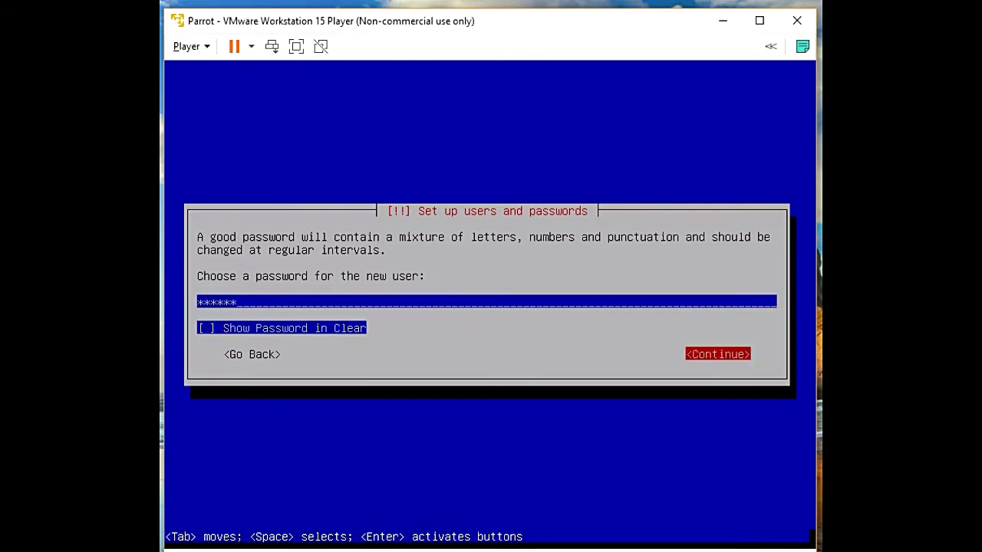
{"action": "key", "text": "Return"}
{"action": "type", "text": "******"}
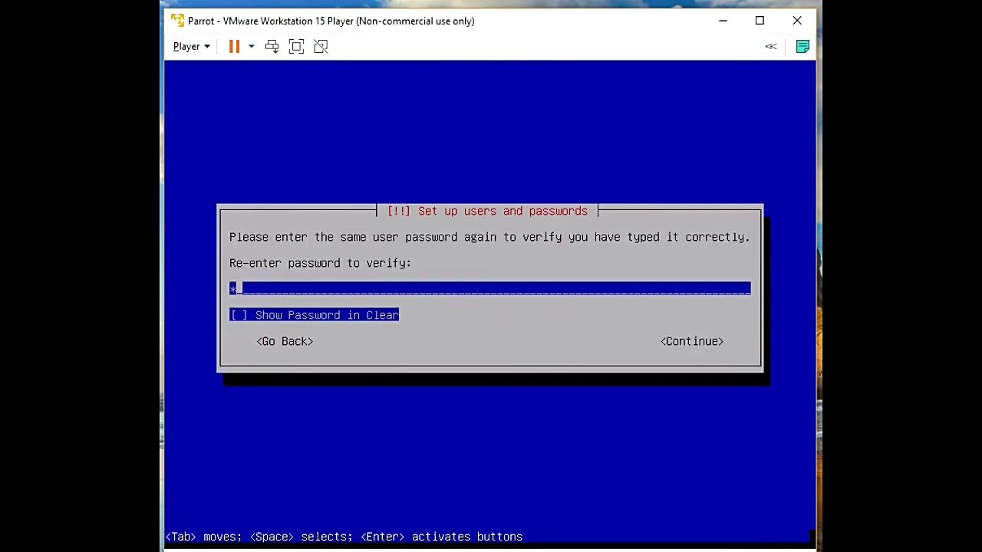
{"action": "key", "text": "Tab"}
{"action": "key", "text": "Tab"}
{"action": "key", "text": "Return"}
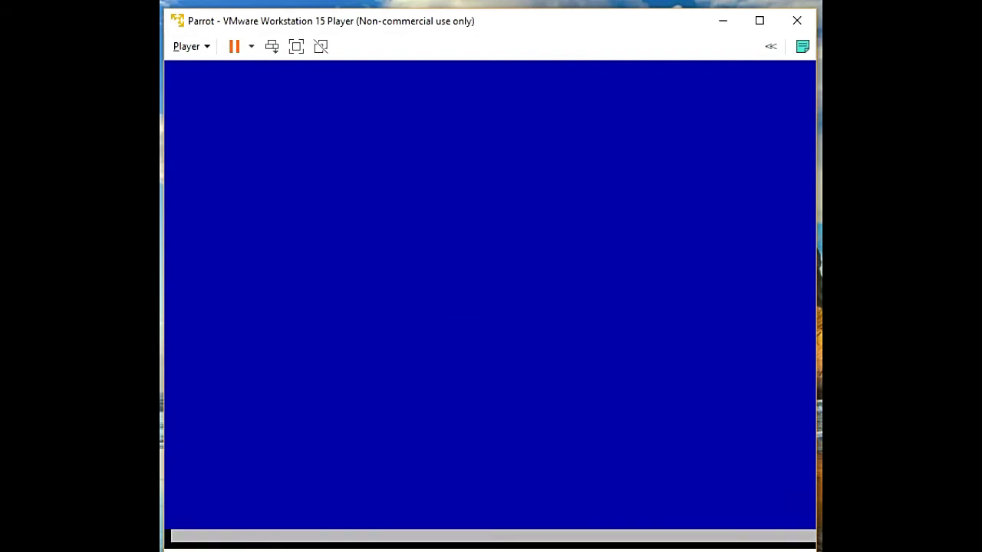
In full screen, choose Guided - use entire disk on the 26.8 GB sda, all files in one partition.
{"action": "left_click", "coordinate": [297, 46]}
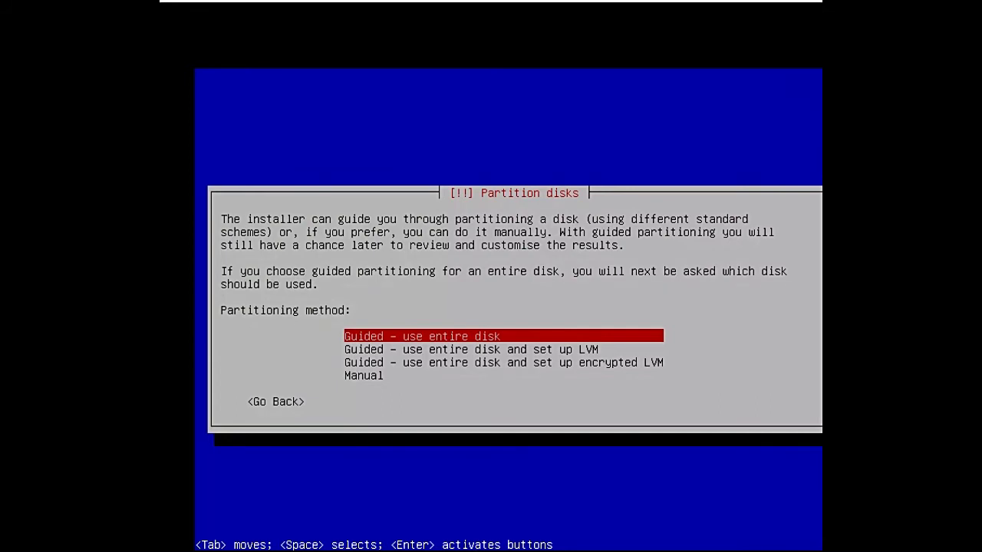
{"action": "key", "text": "Down"}
{"action": "key", "text": "Up"}
{"action": "key", "text": "Return"}
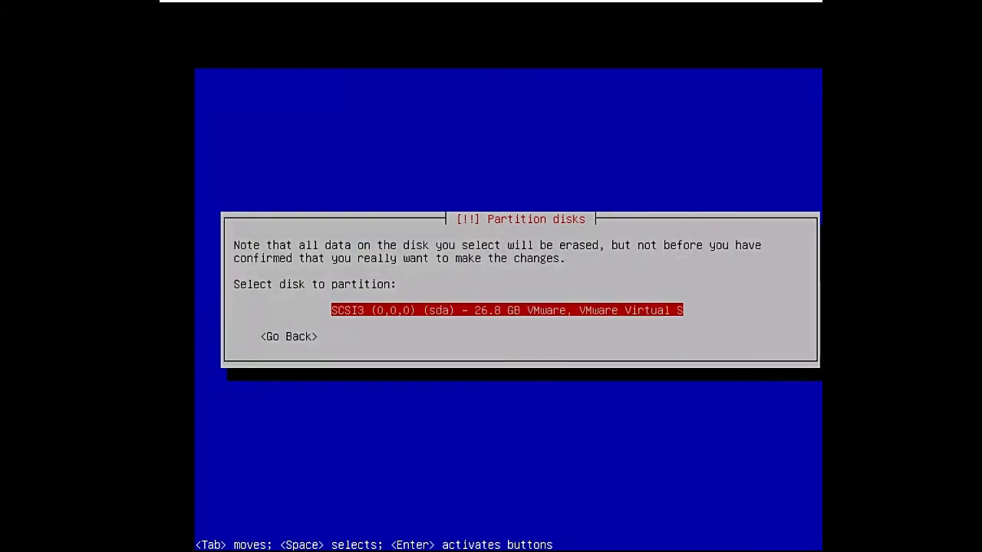
{"action": "key", "text": "Return"}
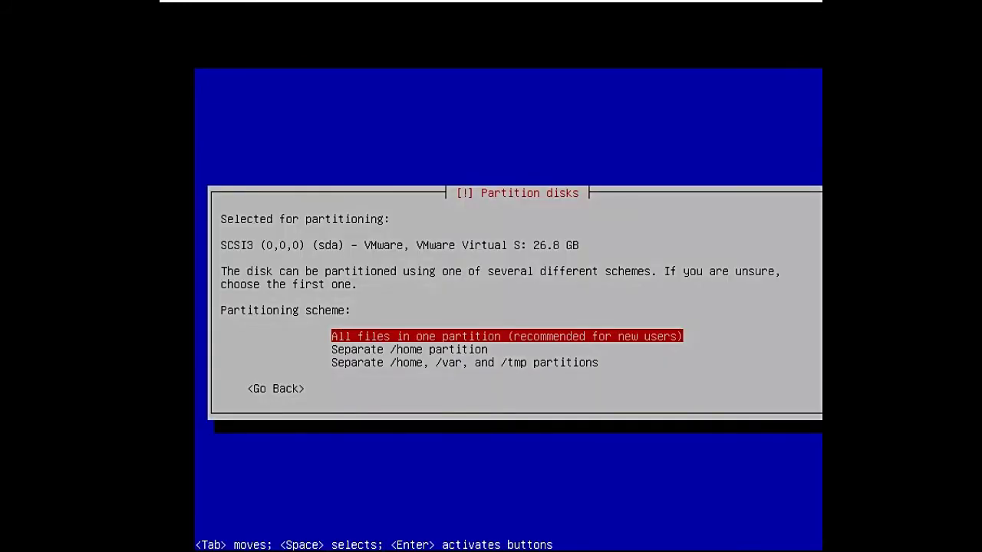
{"action": "key", "text": "Return"}
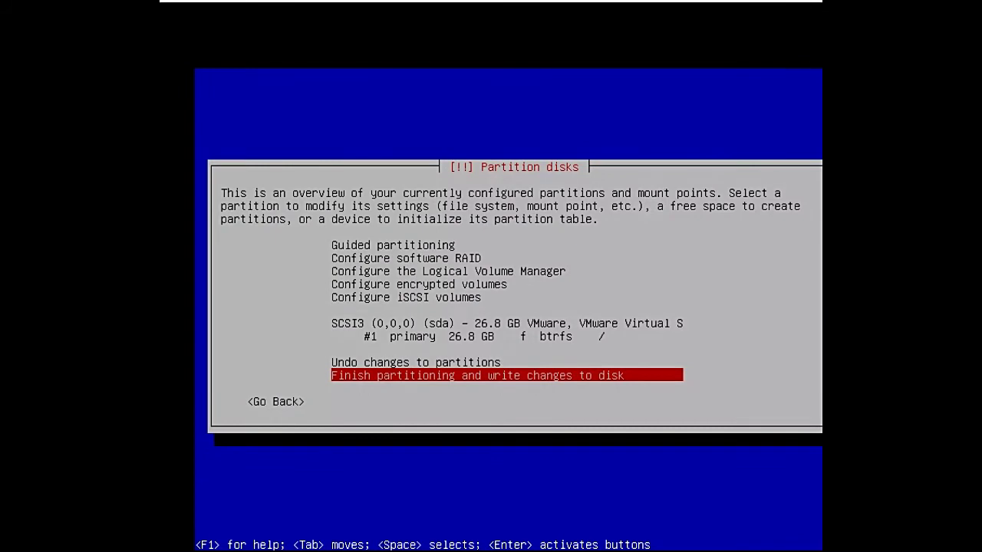
Finish partitioning, continue without swap space, and write the changes to disk.
{"action": "key", "text": "Return"}
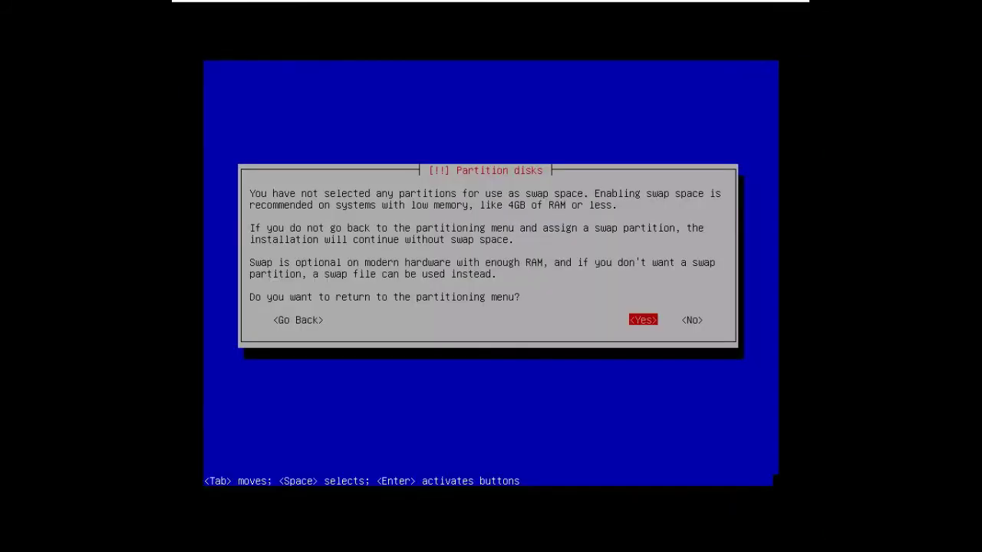
{"action": "key", "text": "Tab"}
{"action": "key", "text": "Return"}
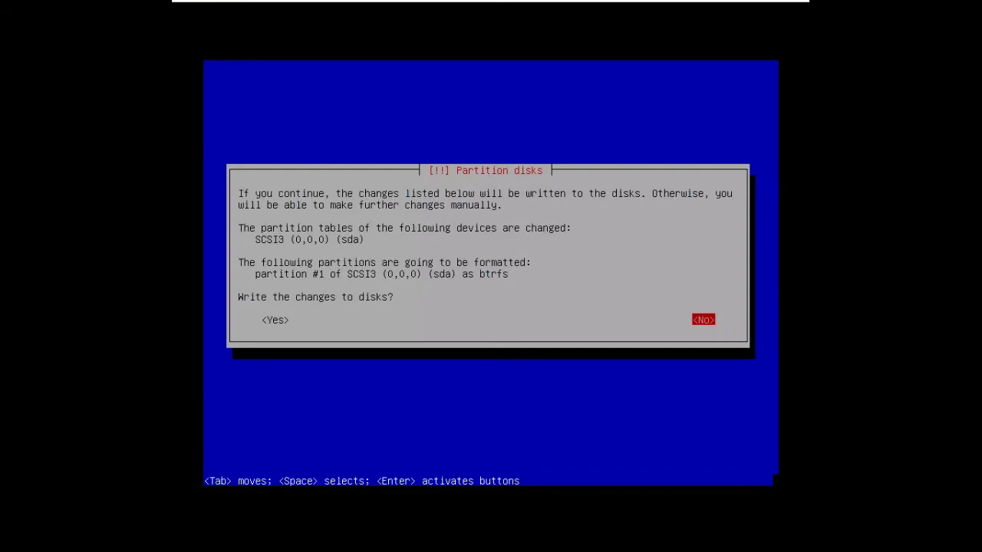
{"action": "key", "text": "Tab"}
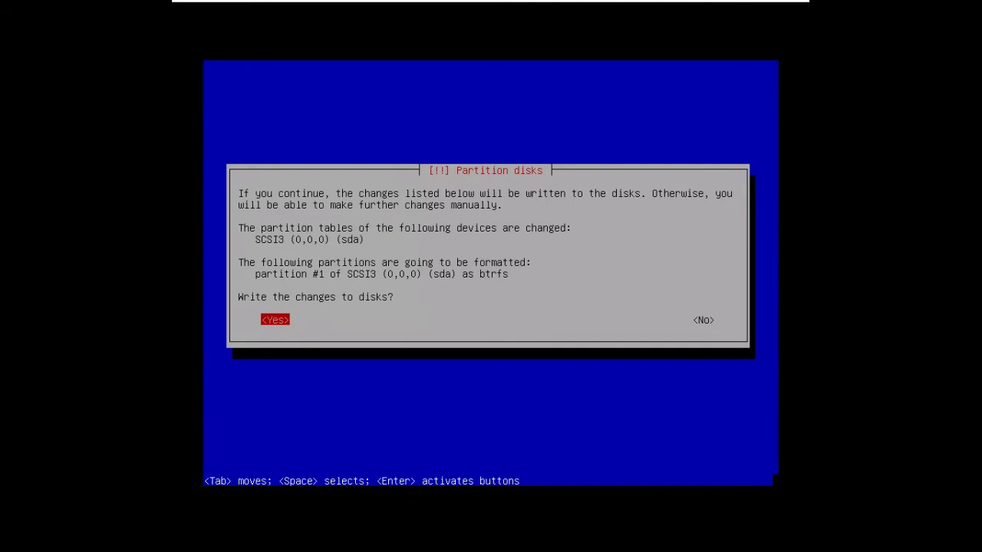
{"action": "key", "text": "Return"}
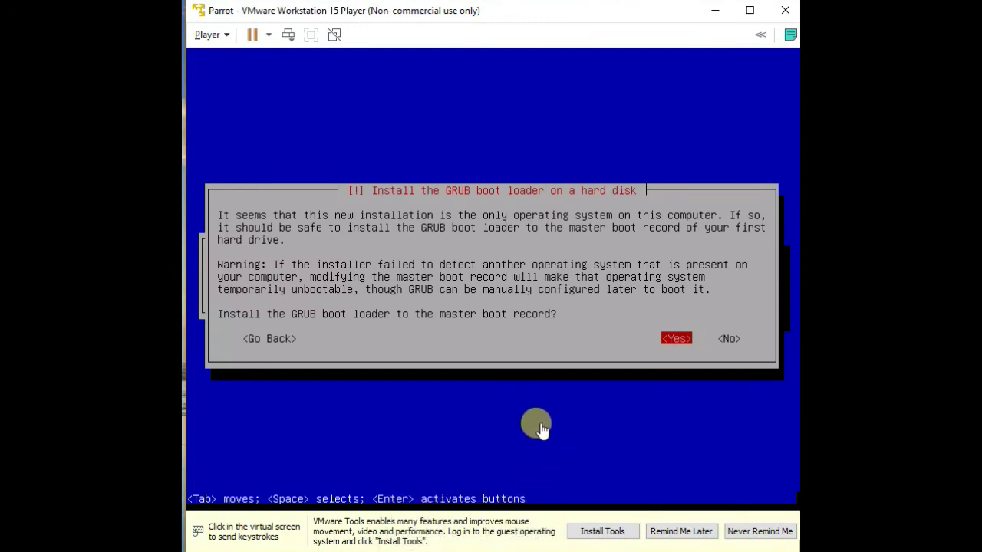
Install the GRUB boot loader to the master boot record on /dev/sda.
{"action": "left_click", "coordinate": [571, 351]}
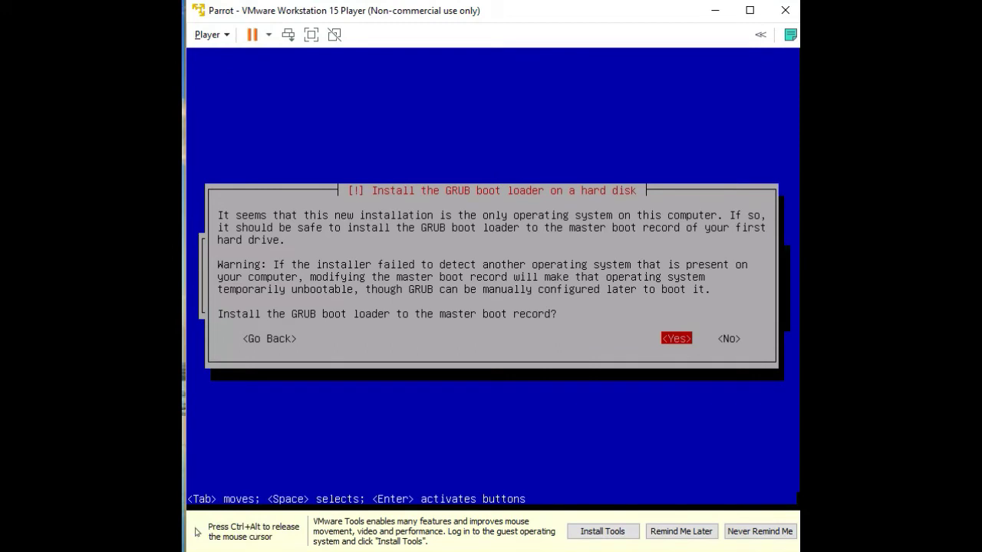
{"action": "key", "text": "Tab"}
{"action": "key", "text": "shift+Tab"}
{"action": "key", "text": "Return"}
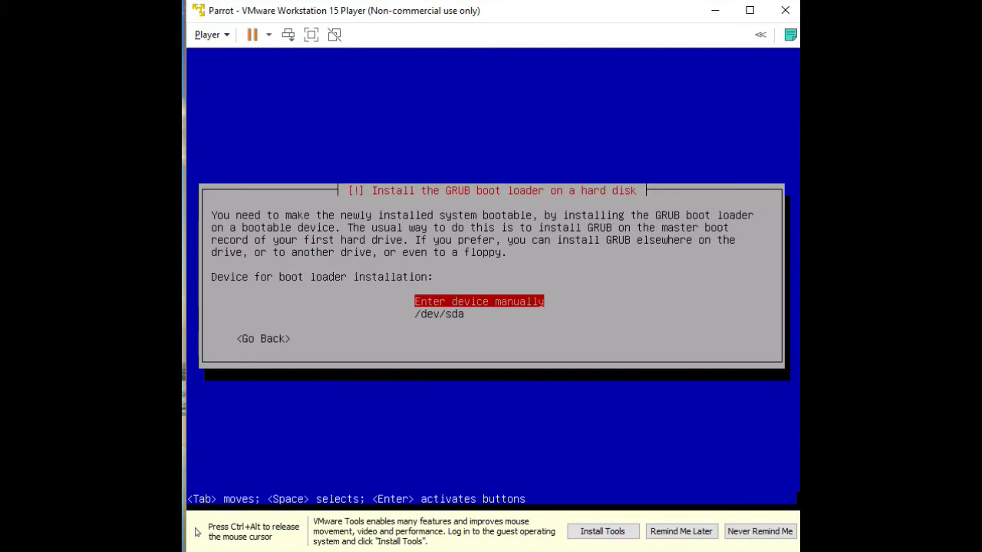
{"action": "key", "text": "Down"}
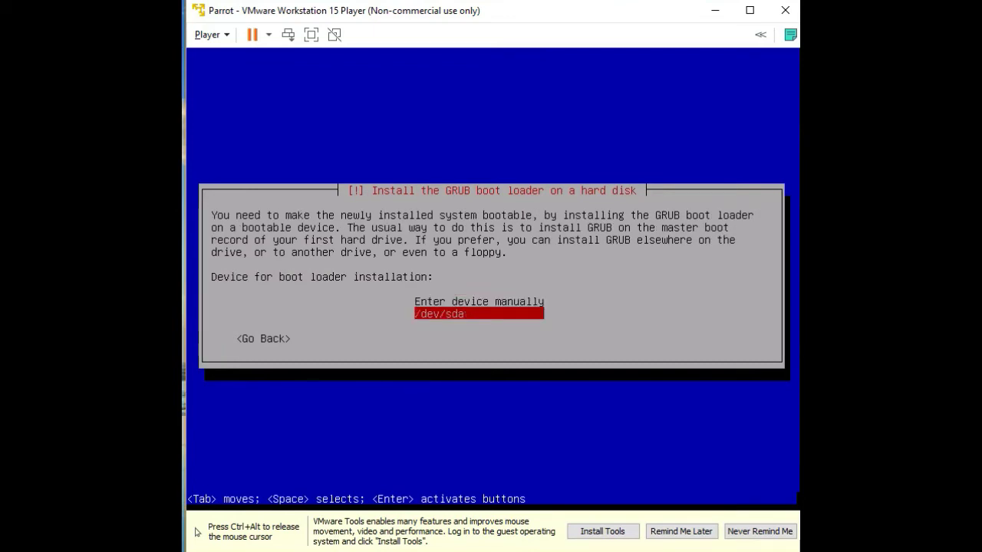
{"action": "key", "text": "Return"}
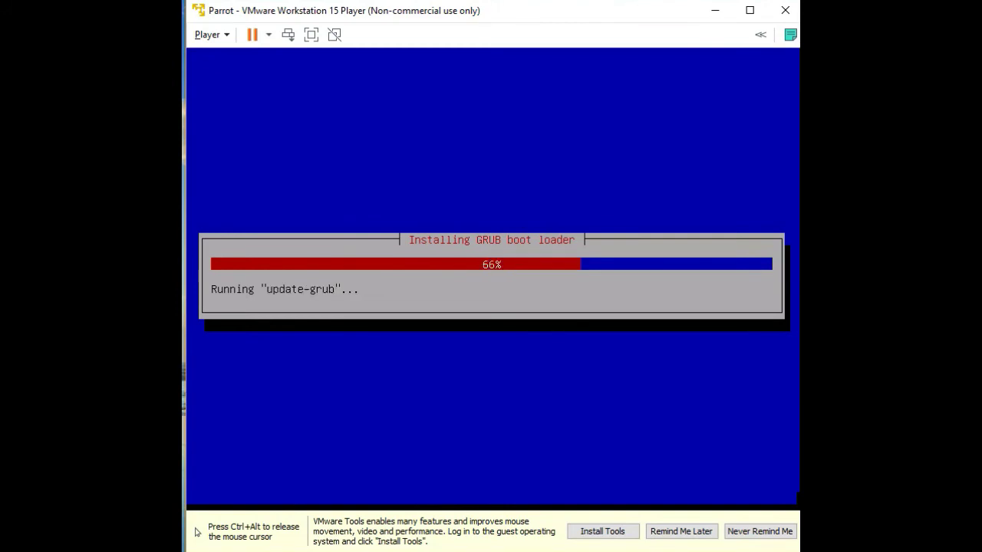
{"action": "key", "text": "ctrl+alt"}
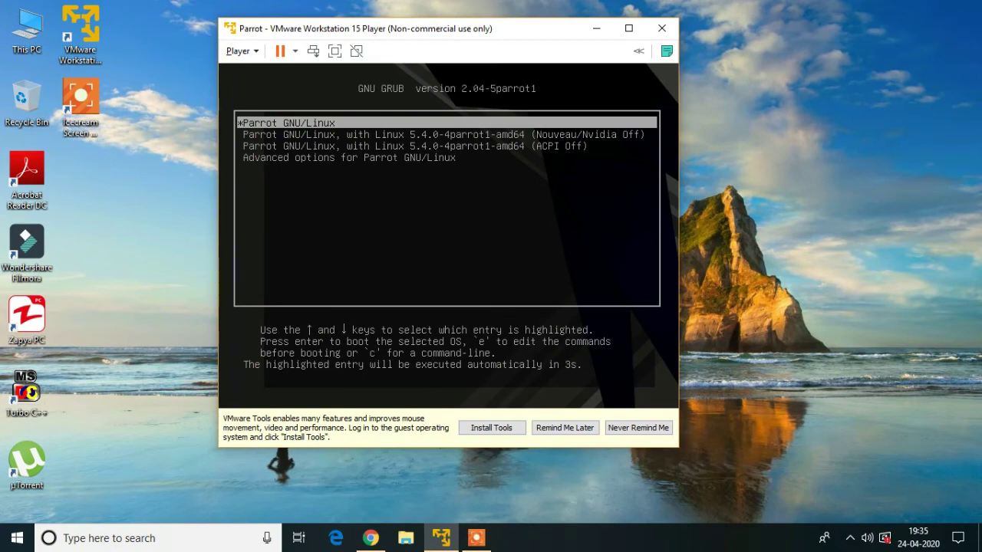
Stop the GRUB countdown, boot the Parrot GNU/Linux entry, and view it full screen.
{"action": "key", "text": "Down"}
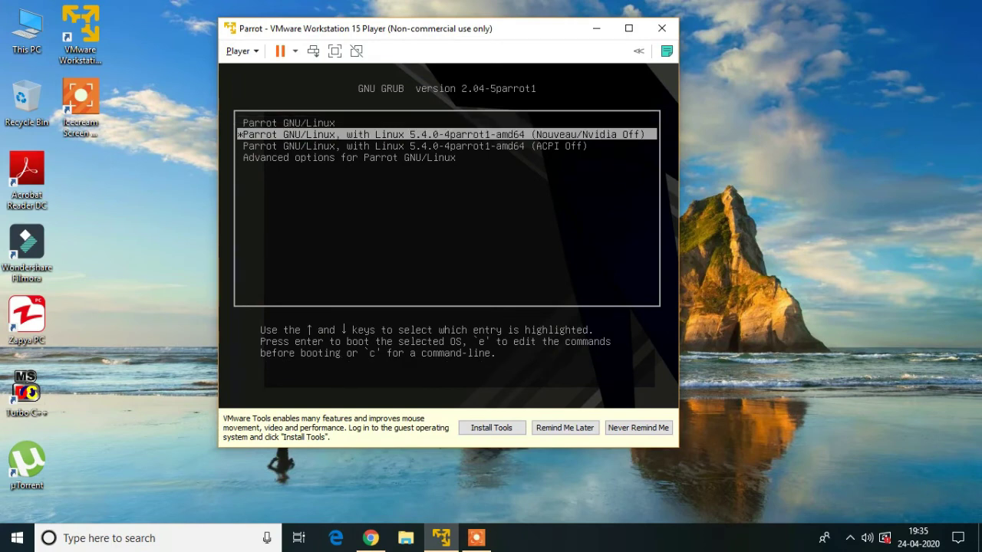
{"action": "key", "text": "Up"}
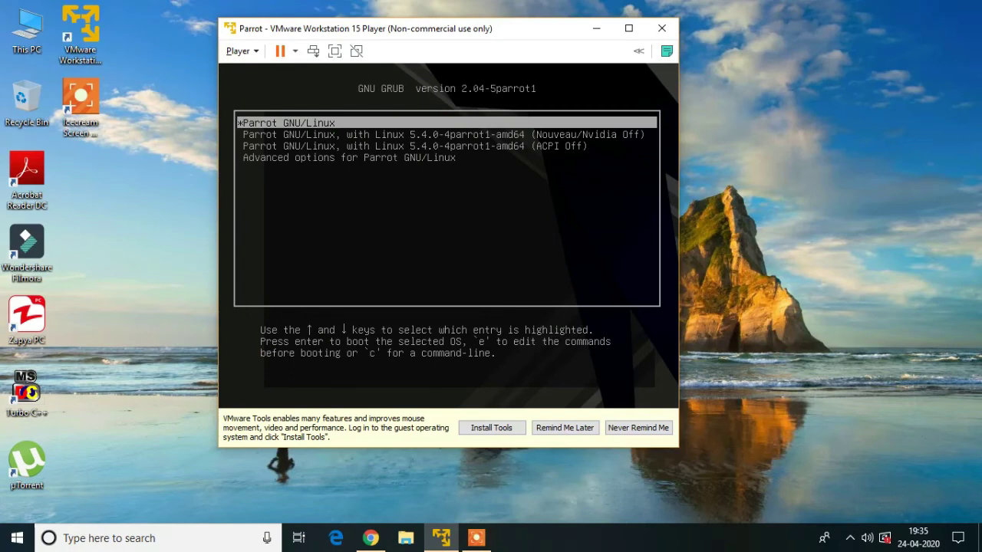
{"action": "key", "text": "Return"}
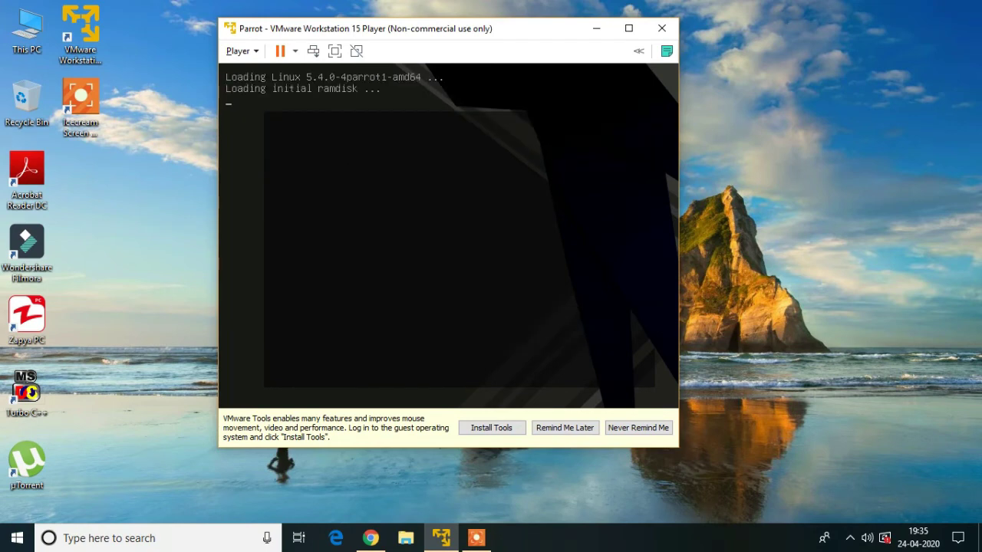
{"action": "left_click", "coordinate": [335, 50]}
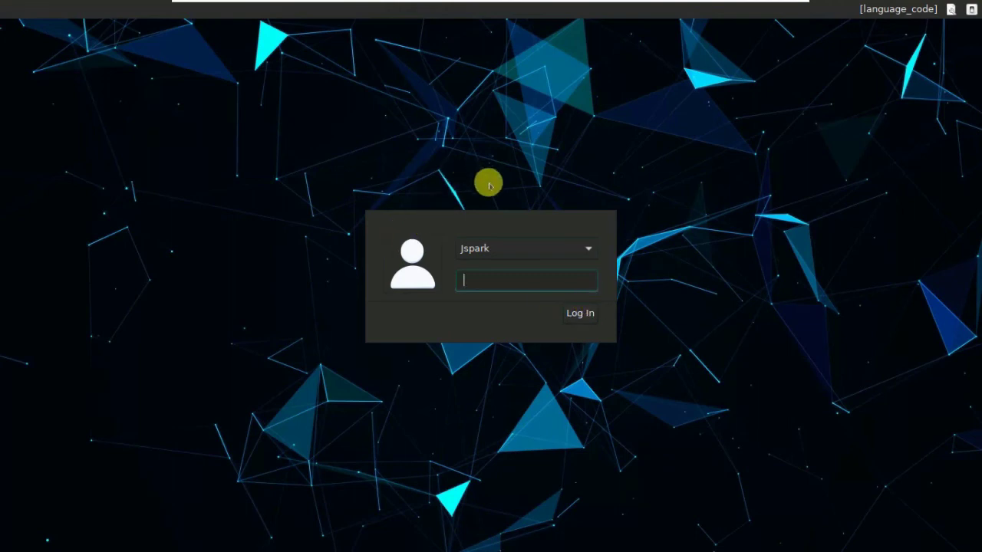
Select the newly created user at the login screen, enter its password, and log in.
{"action": "left_click", "coordinate": [513, 247]}
{"action": "left_click", "coordinate": [513, 247]}
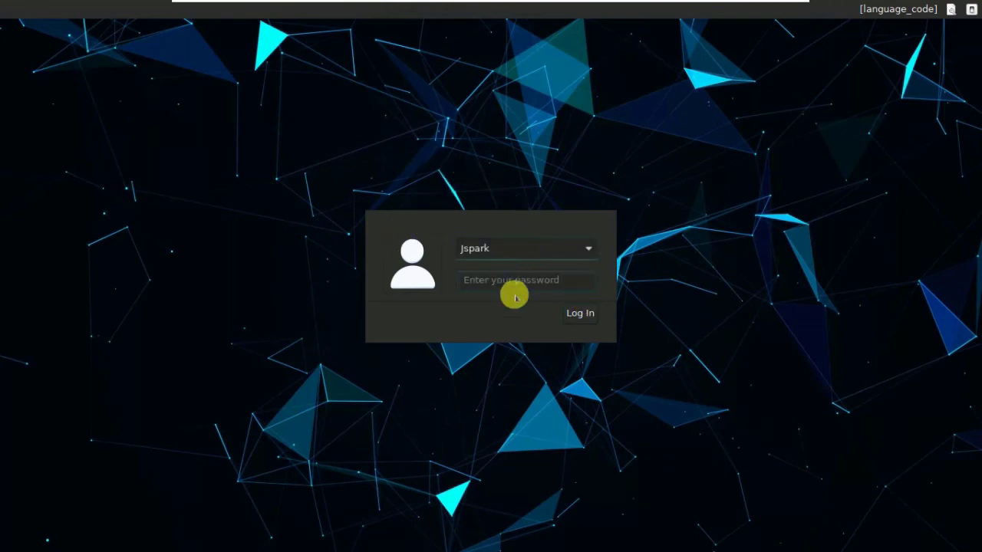
{"action": "left_click", "coordinate": [504, 278]}
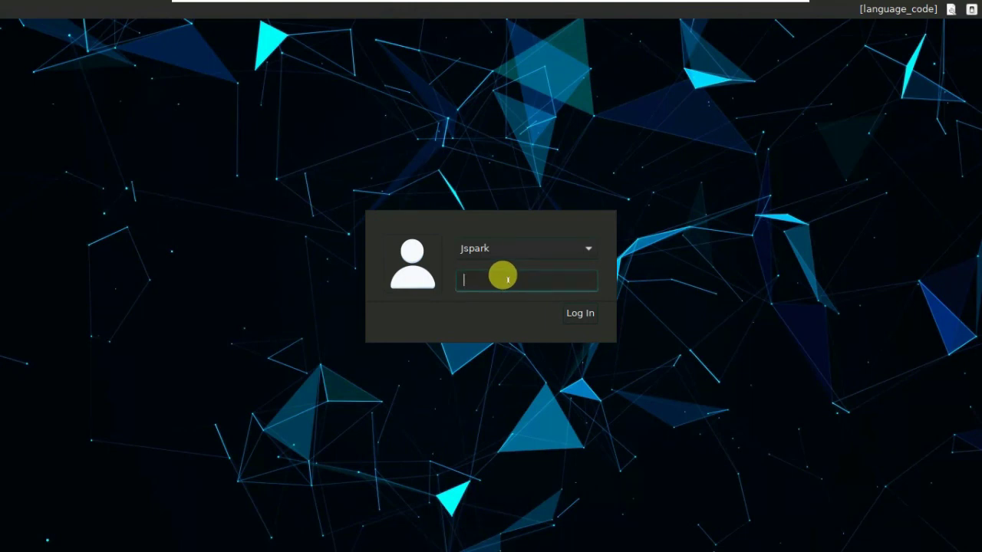
{"action": "type", "text": "••••••"}
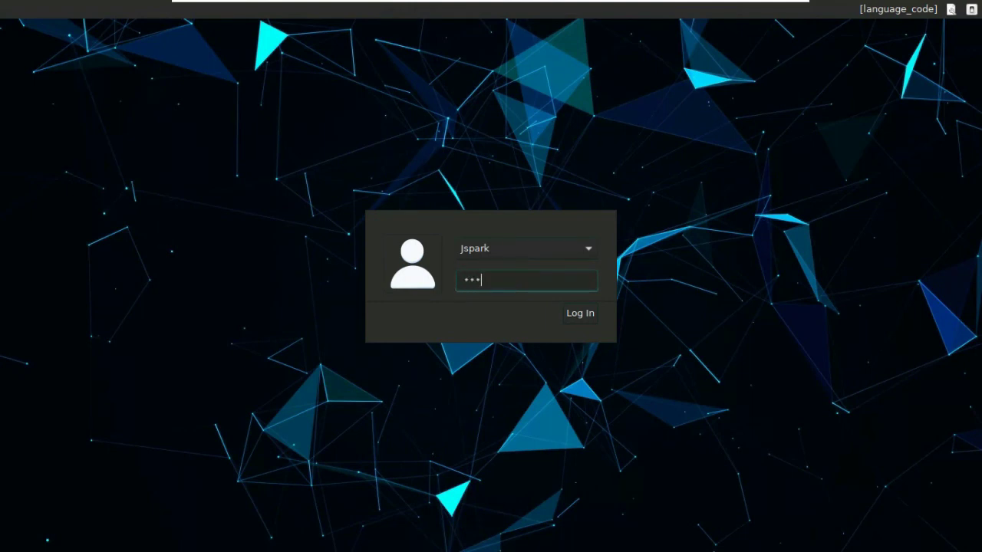
{"action": "left_click", "coordinate": [572, 313]}
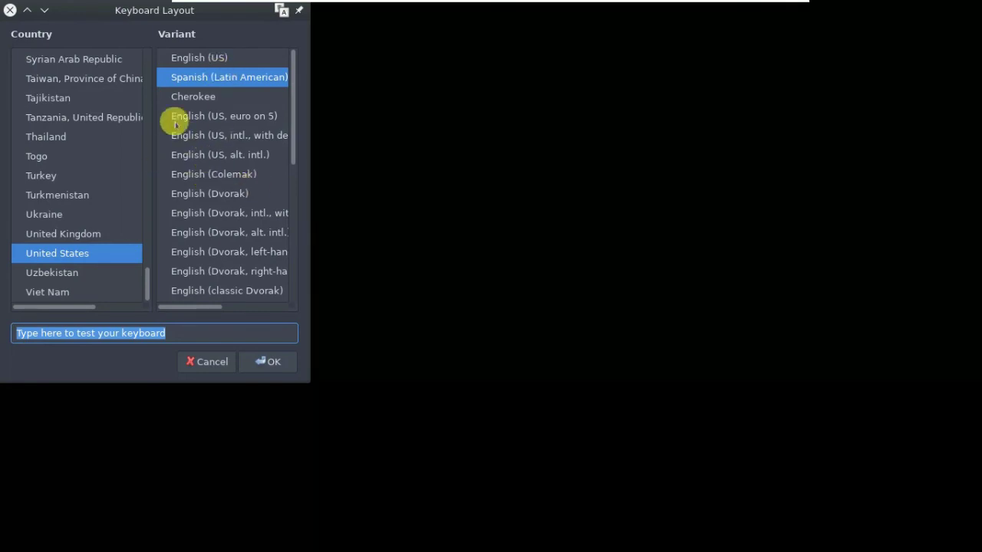
Pick the English (US) keyboard variant and close the Keyboard Layout dialog.
{"action": "left_click", "coordinate": [204, 59]}
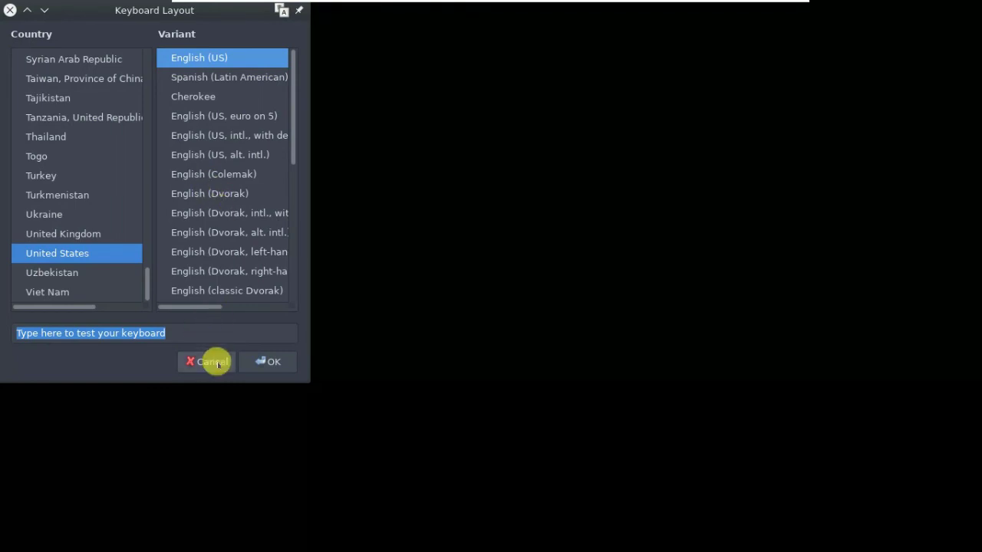
{"action": "left_click", "coordinate": [252, 360]}
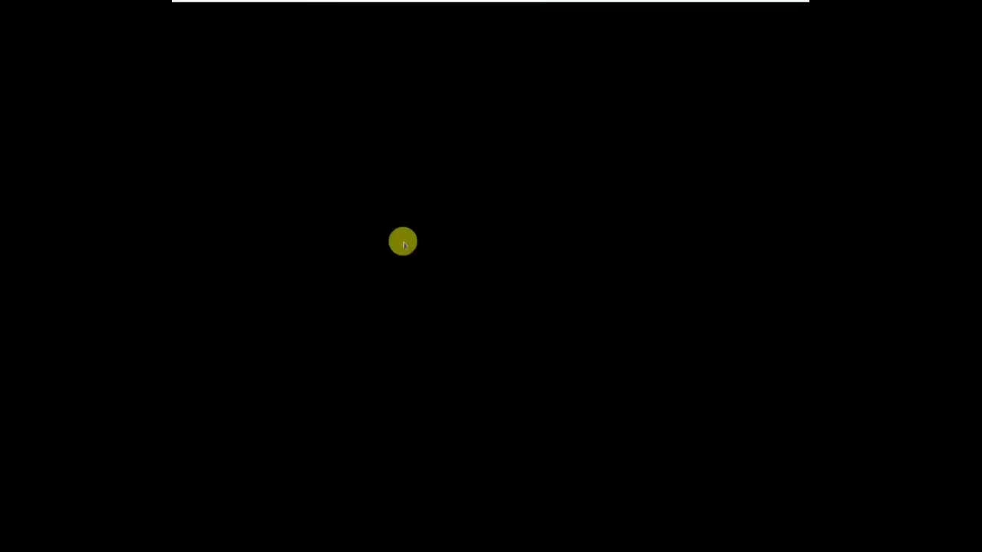